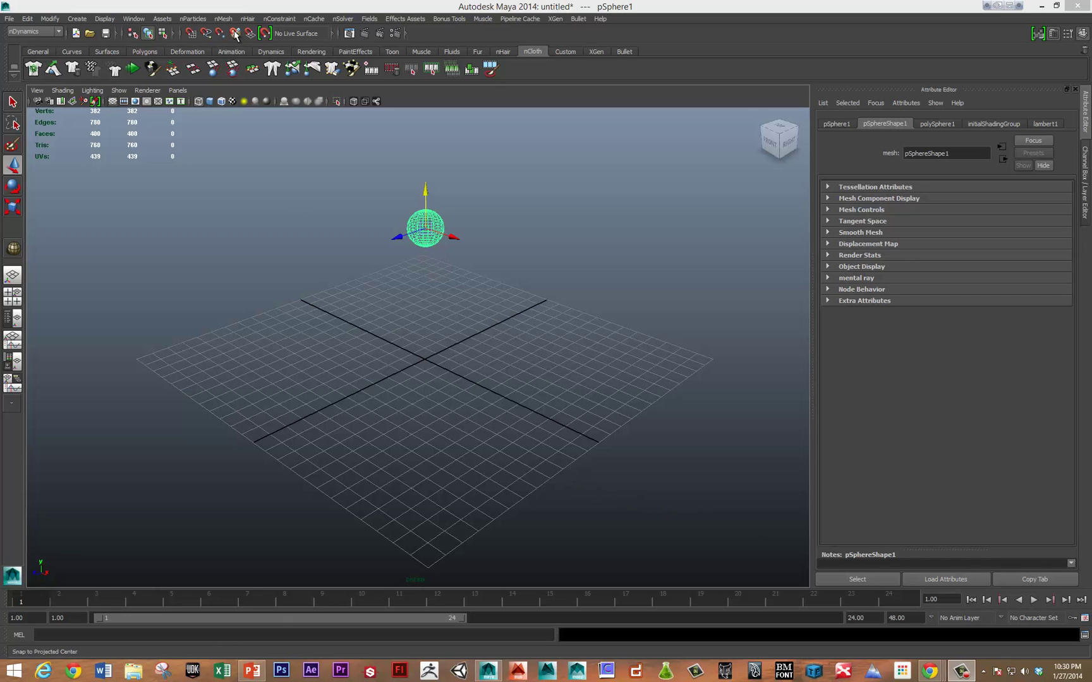
# Step: Set the nParticle creation style to Balls in the nParticles Create nParticles submenu
pyautogui.click(185, 21)
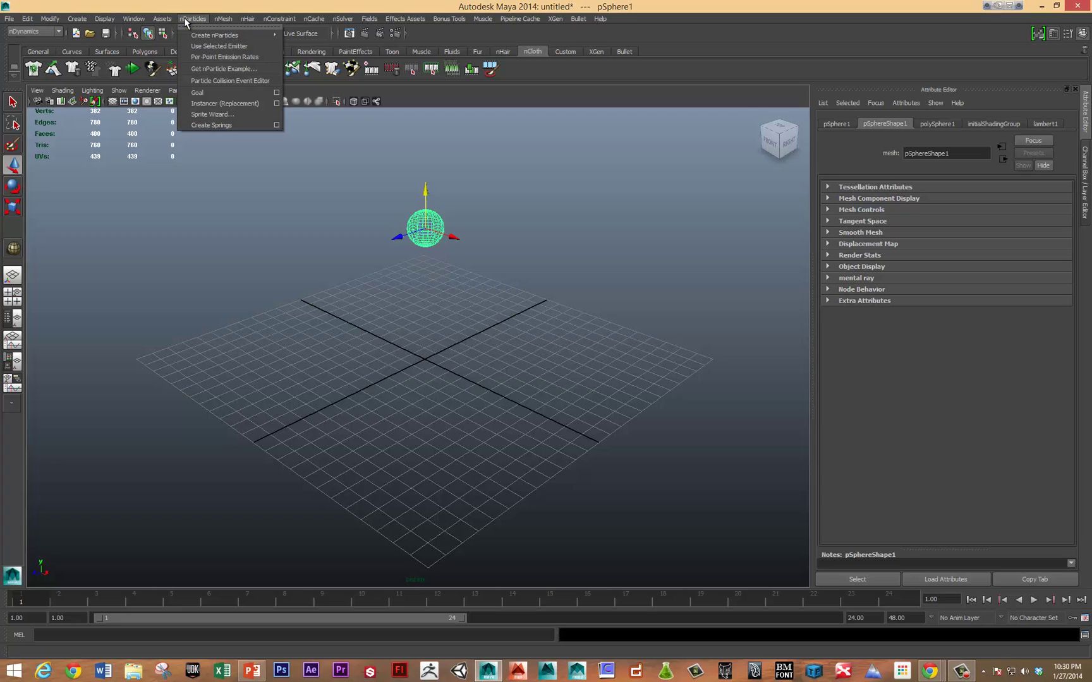
pyautogui.moveTo(214, 37)
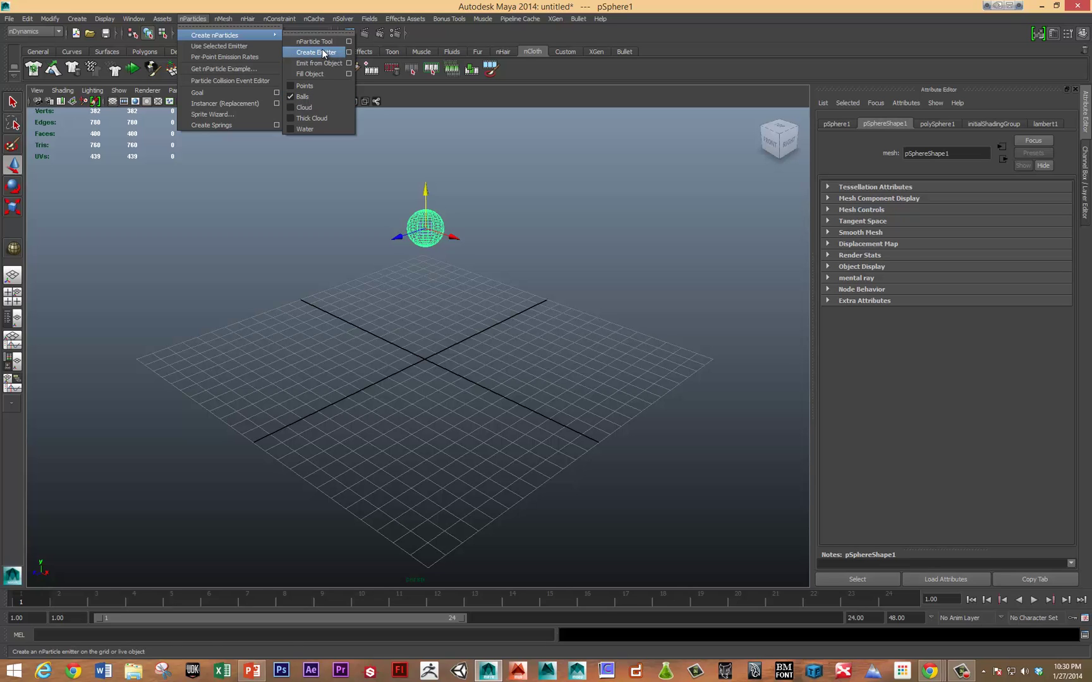
# Step: Make the sphere emit nParticles, test playback, and switch the viewport to textured shading
pyautogui.click(332, 61)
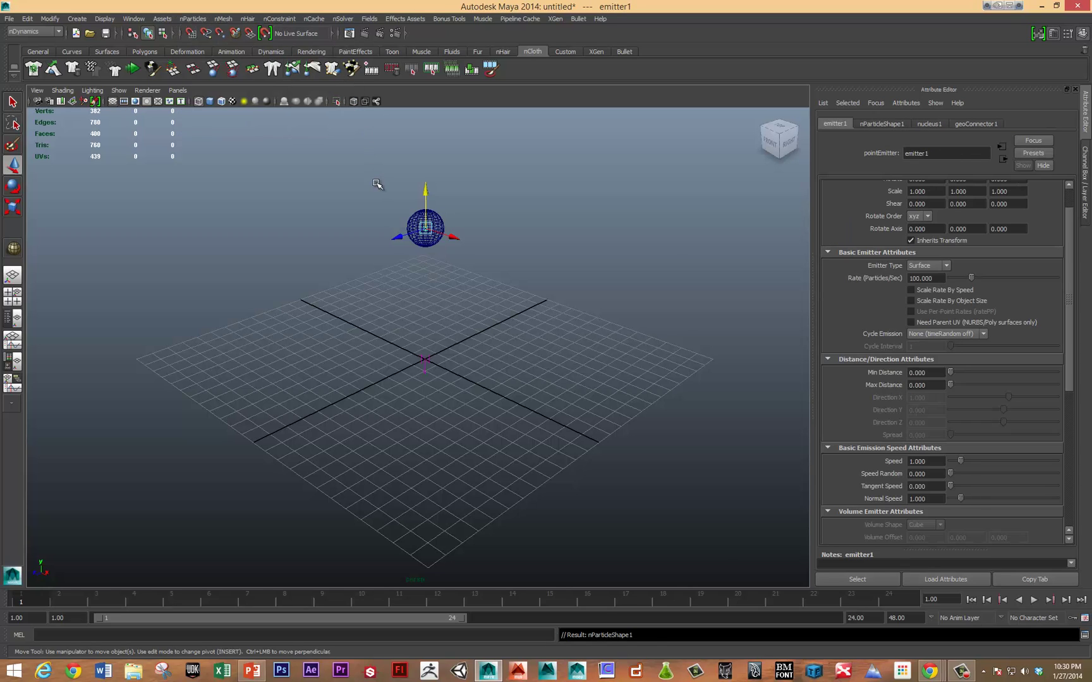
pyautogui.hotkey('alt', 'v')
pyautogui.press('Escape')
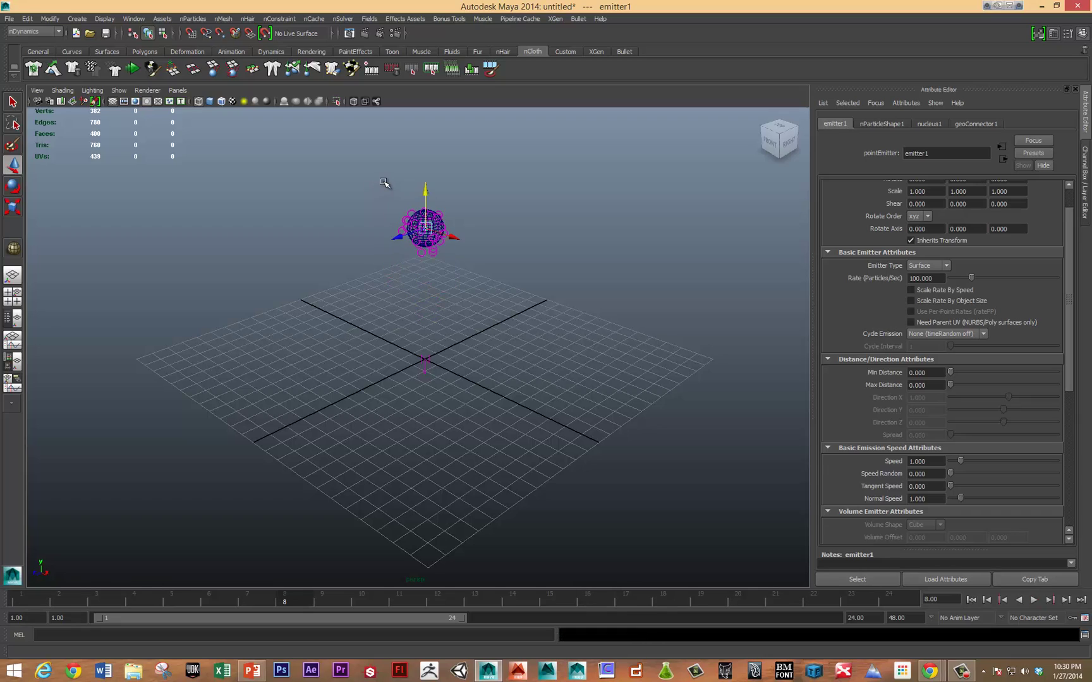
pyautogui.press('6')
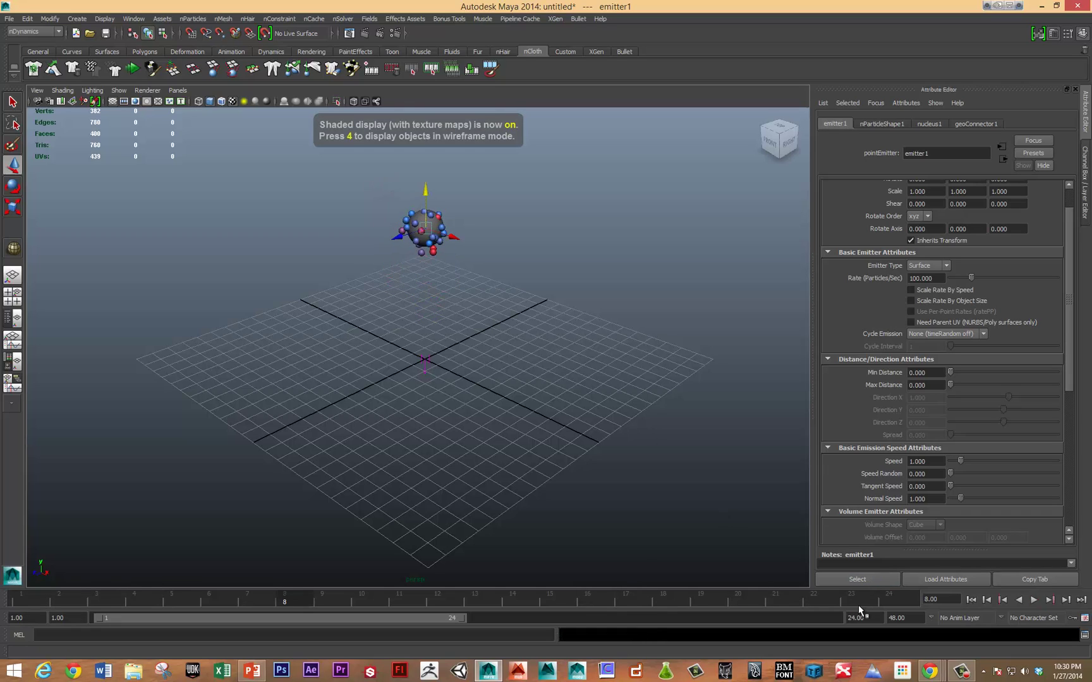
# Step: Extend the timeline end time to 500 and play to watch the balls fall
pyautogui.click(871, 620)
pyautogui.write('500')
pyautogui.press('Return')
pyautogui.hotkey('alt', 'v')
pyautogui.keyDown('alt'); pyautogui.moveTo(405, 493); pyautogui.dragTo(489, 345); pyautogui.keyUp('alt')
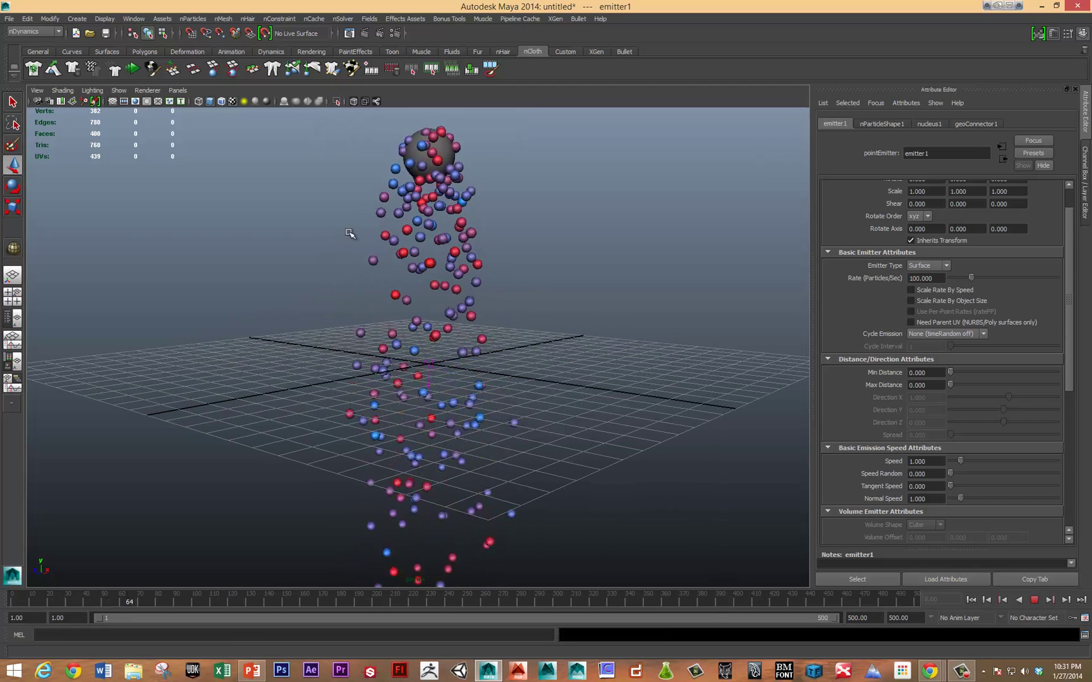
pyautogui.press('Escape')
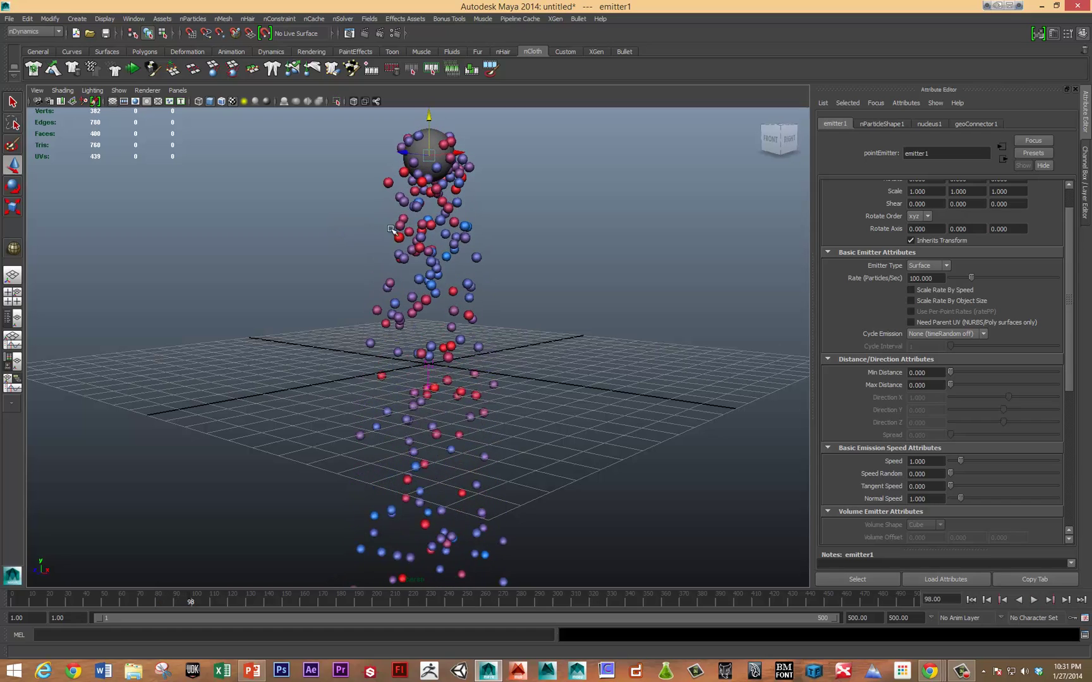
# Step: Enable Use Plane for the nucleus1 ground plane and replay the simulation
pyautogui.click(932, 123)
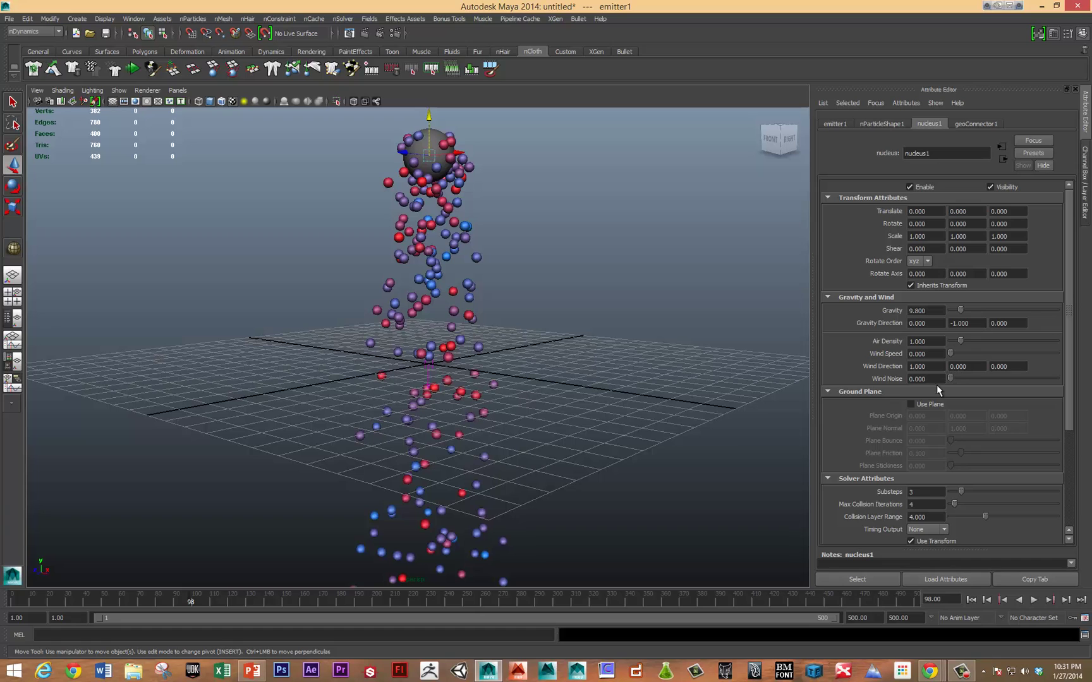
pyautogui.click(911, 404)
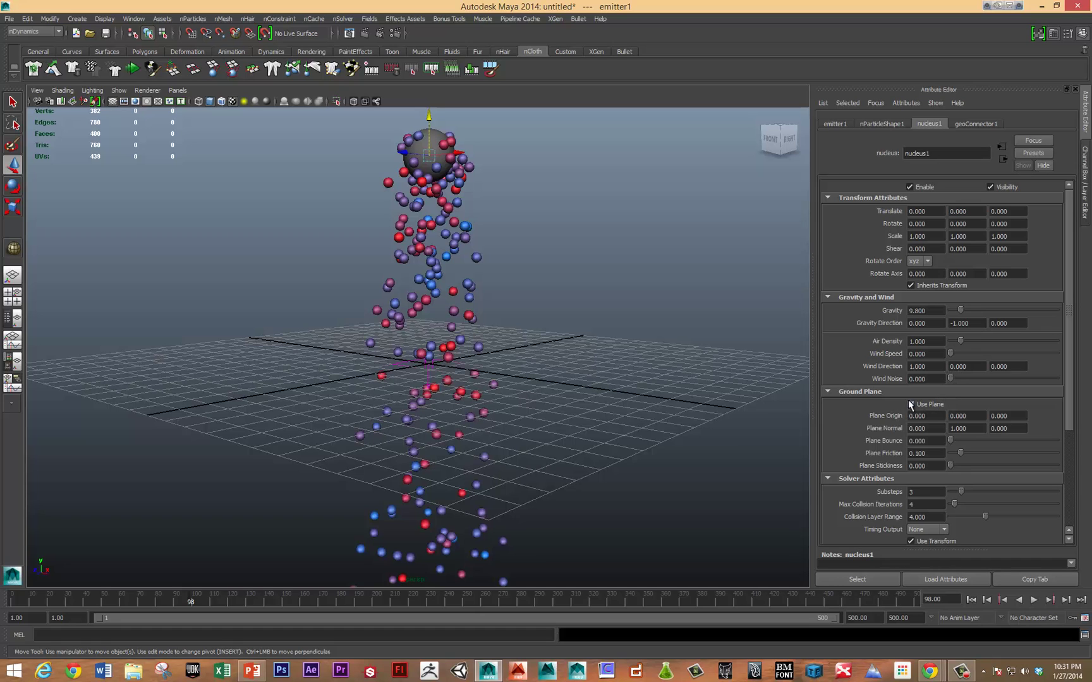
pyautogui.hotkey('alt', 'v')
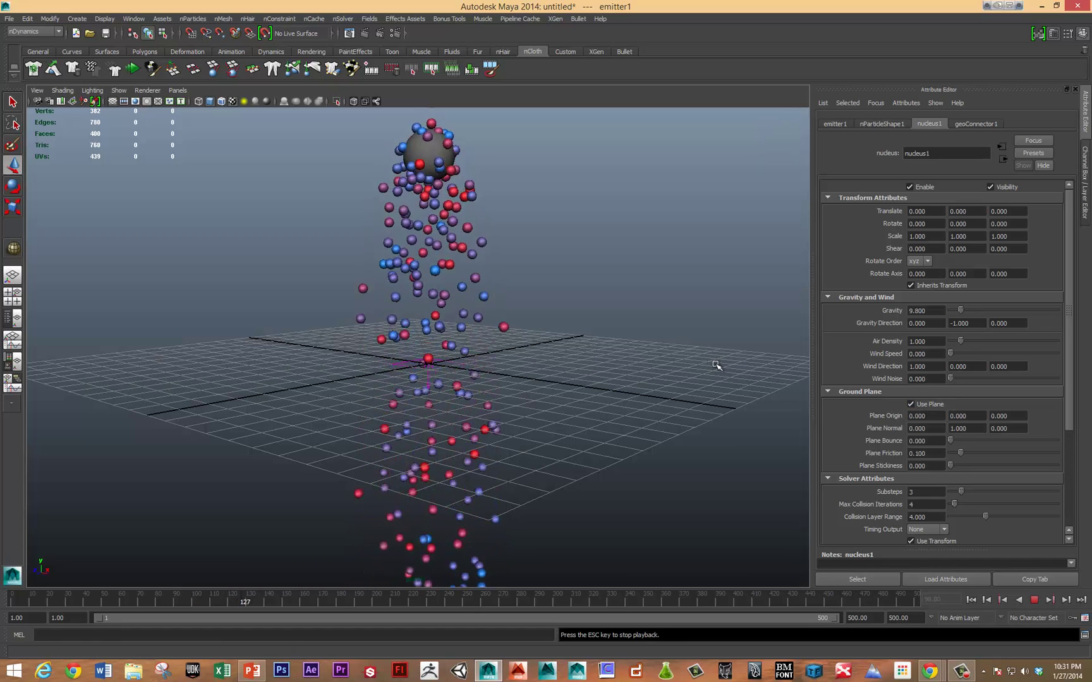
pyautogui.hotkey('alt', 'shift', 'v')
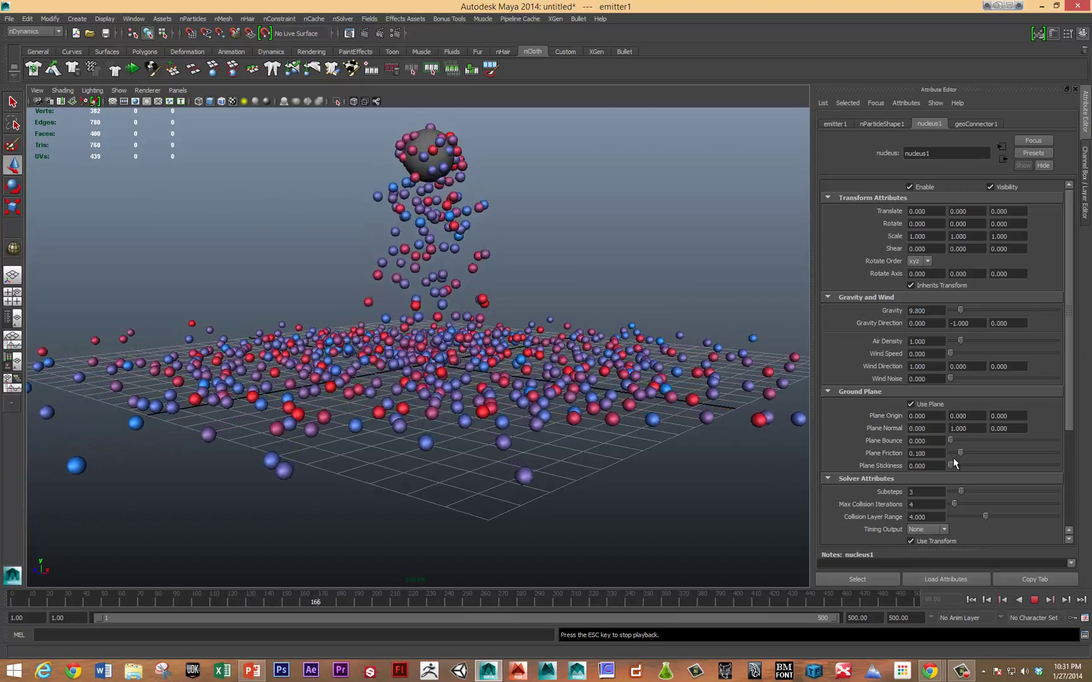
# Step: Raise Plane Stickiness to 2.000, test-playing along the way, then rewind to frame 1
pyautogui.moveTo(950, 466); pyautogui.dragTo(981, 466)
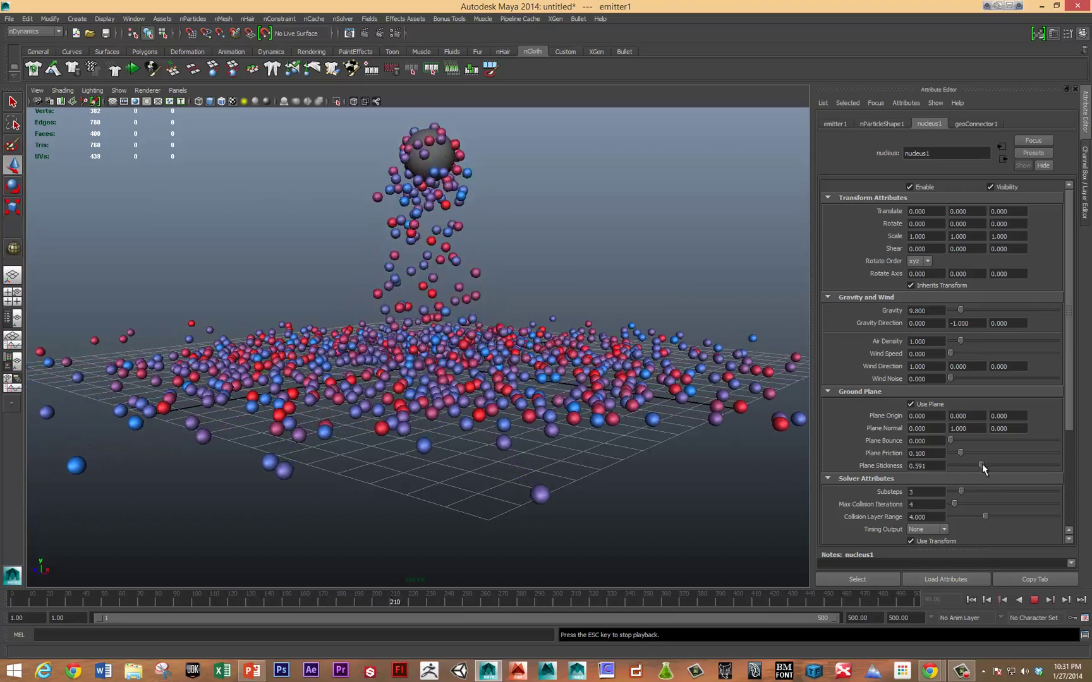
pyautogui.press('Escape')
pyautogui.hotkey('alt', 'shift', 'v')
pyautogui.hotkey('alt', 'v')
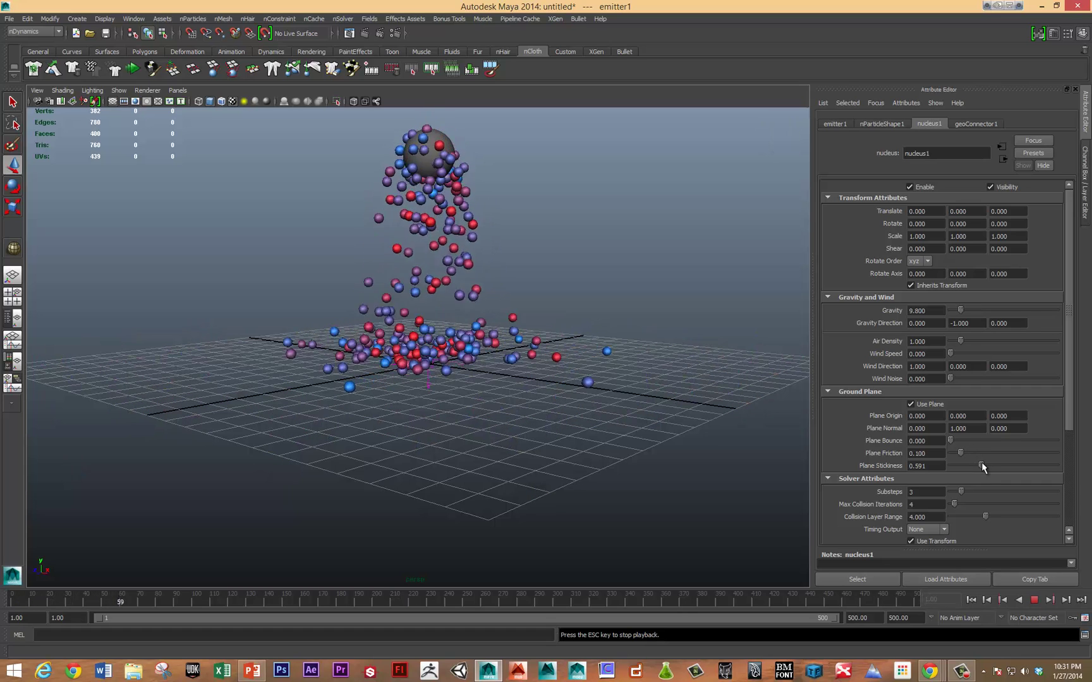
pyautogui.moveTo(981, 466); pyautogui.dragTo(1058, 466)
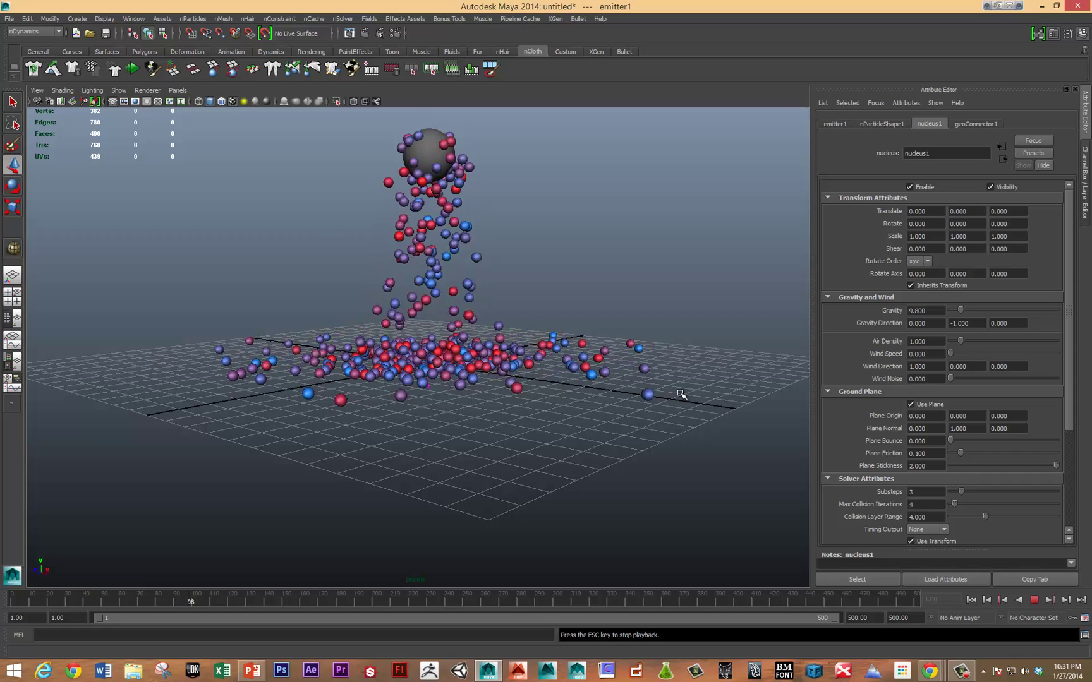
pyautogui.press('Escape')
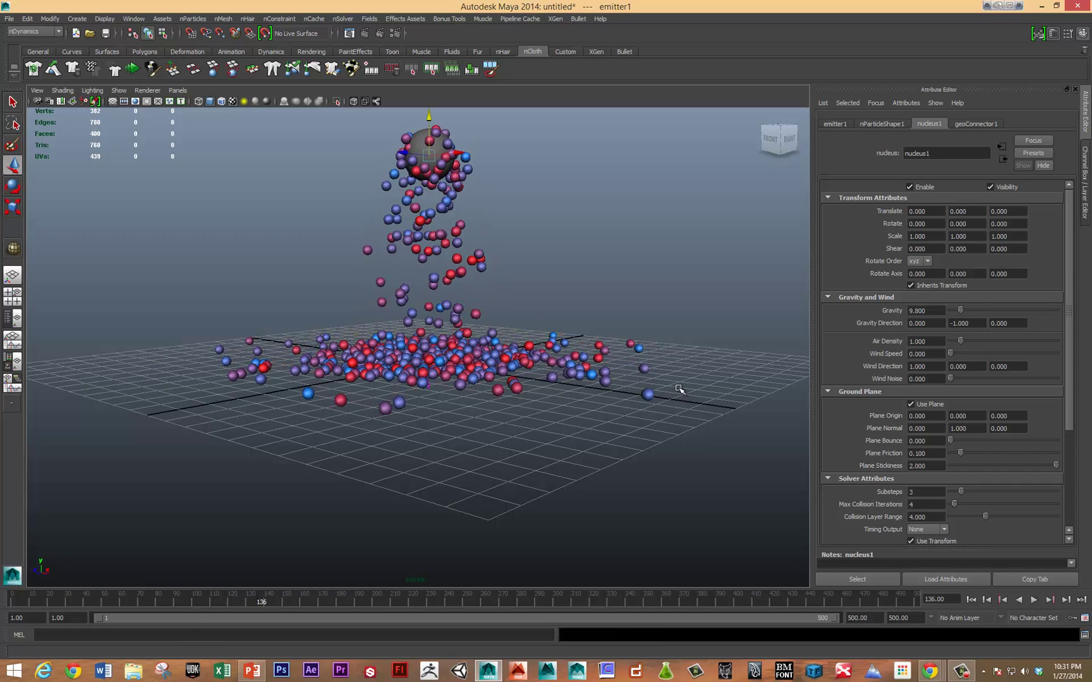
pyautogui.hotkey('alt', 'shift', 'v')
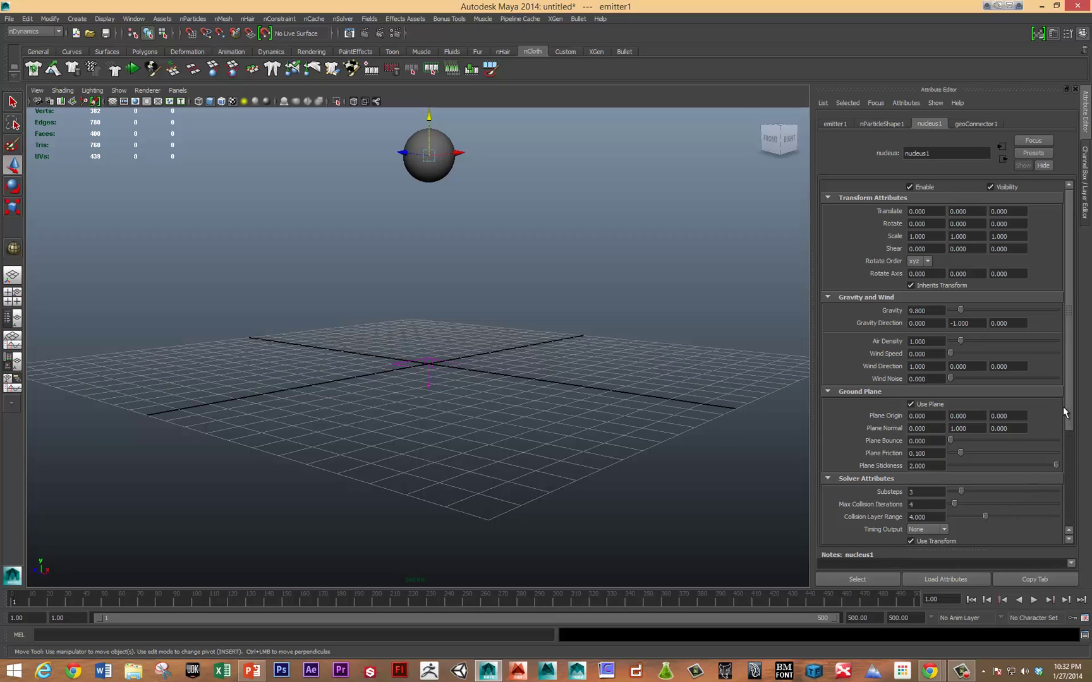
# Step: Scroll nucleus1's attributes down to Time Attributes showing Start Frame 1.000
pyautogui.moveTo(1067, 408); pyautogui.dragTo(1074, 561)
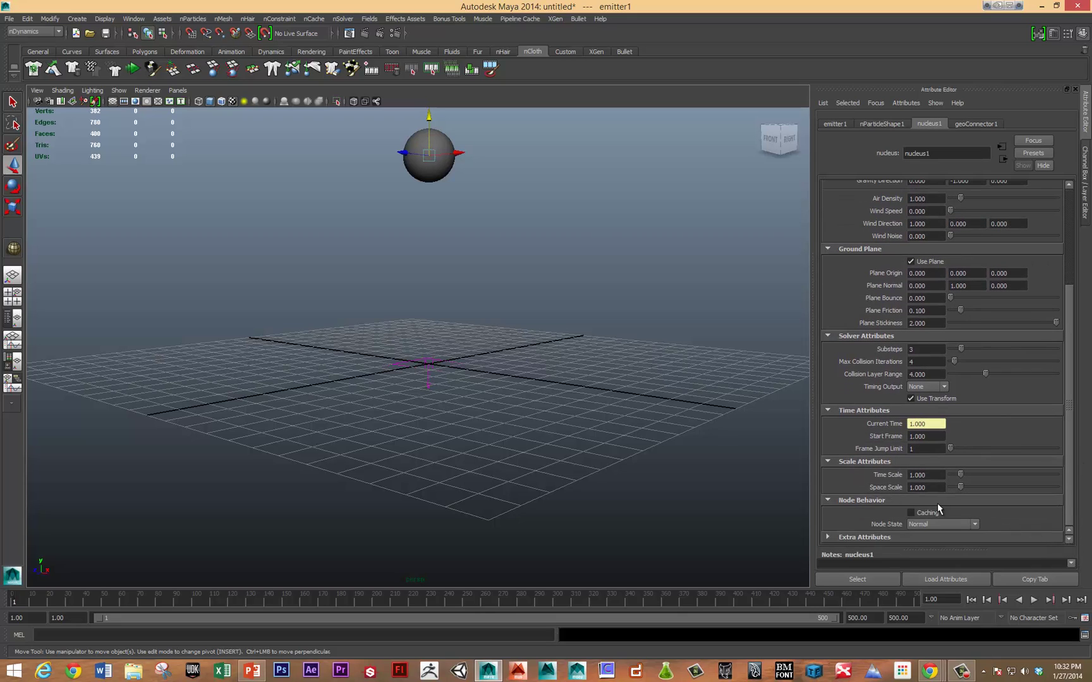
# Step: Inspect emitter1's attributes and scrub the timeline to about frame 62
pyautogui.click(845, 124)
pyautogui.scroll(1, 897, 304)
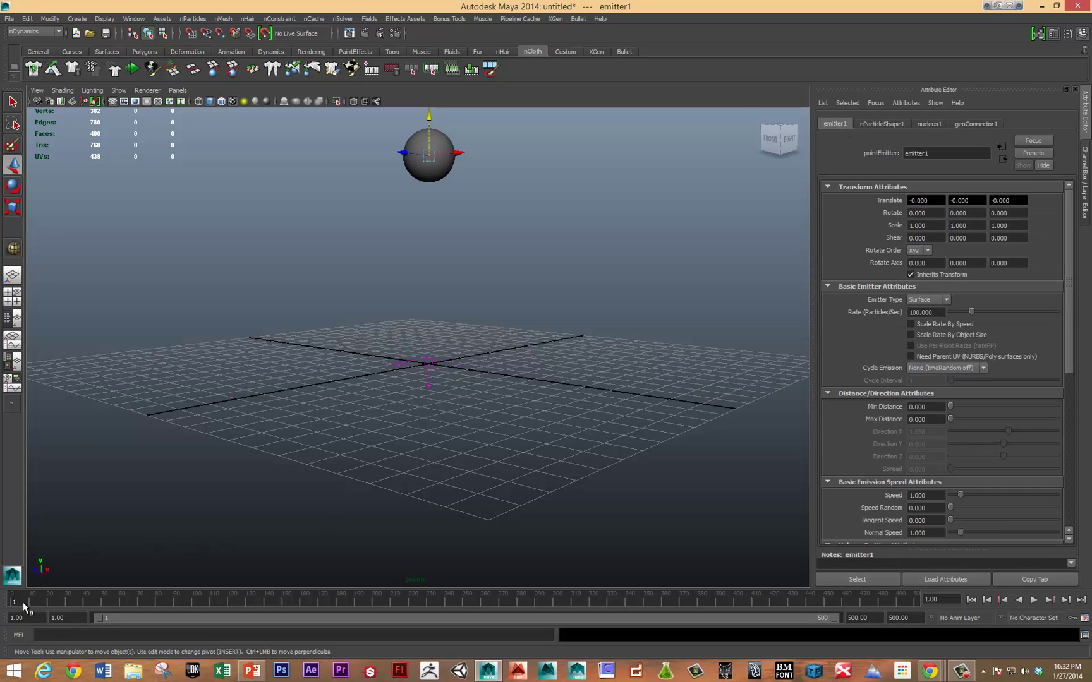
pyautogui.moveTo(21, 605)
pyautogui.mouseDown()
pyautogui.moveTo(136, 605)
pyautogui.moveTo(122, 604)
pyautogui.mouseUp()
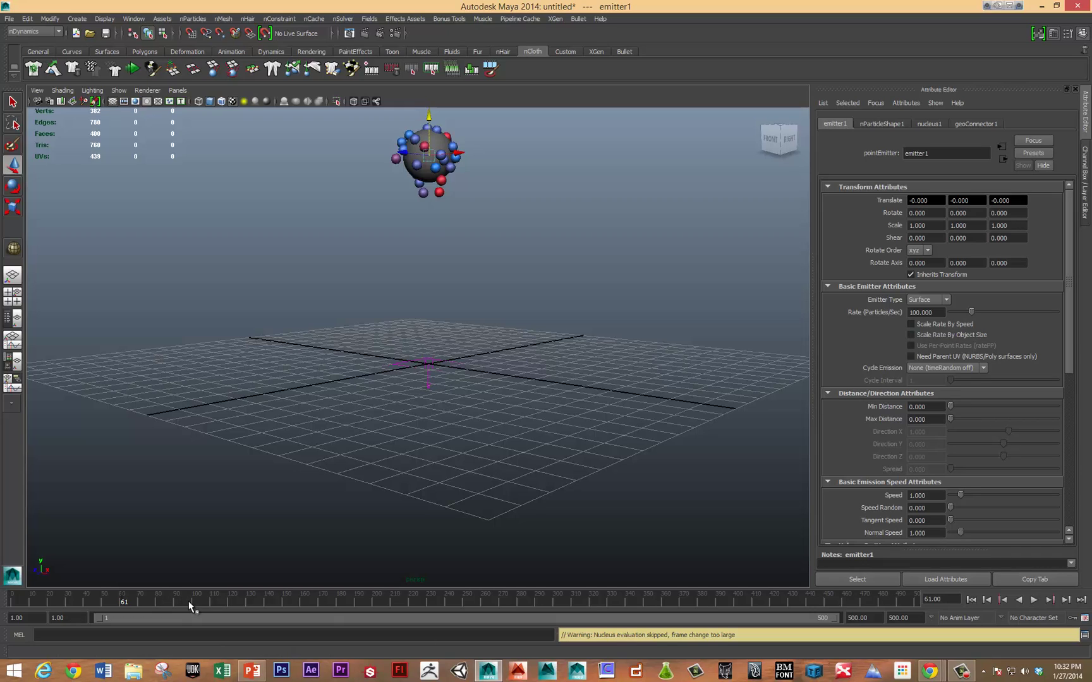
# Step: Set nucleus1 Start Frame to 90 and play from frame 41 to confirm delayed emission
pyautogui.click(922, 124)
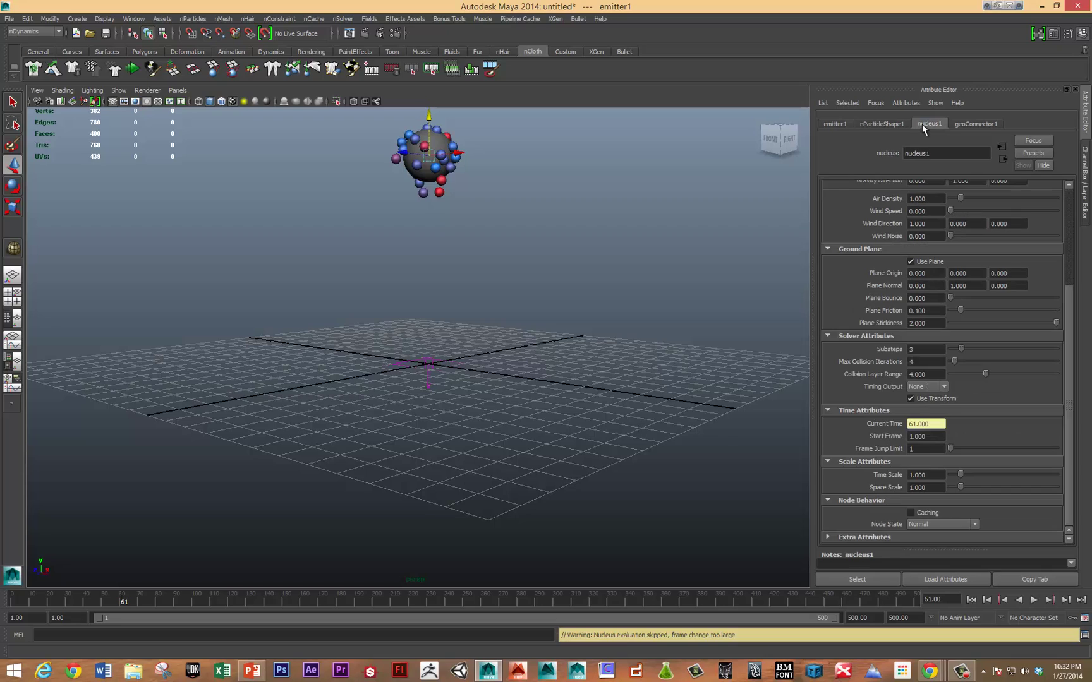
pyautogui.click(940, 437)
pyautogui.write('90')
pyautogui.press('Return')
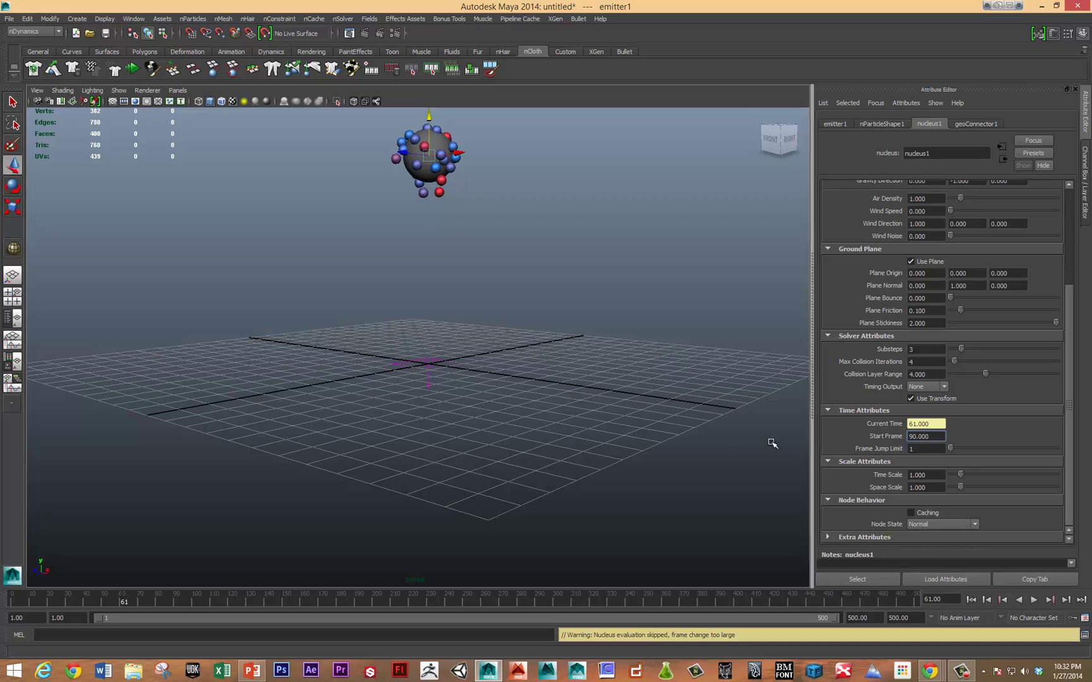
pyautogui.click(88, 600)
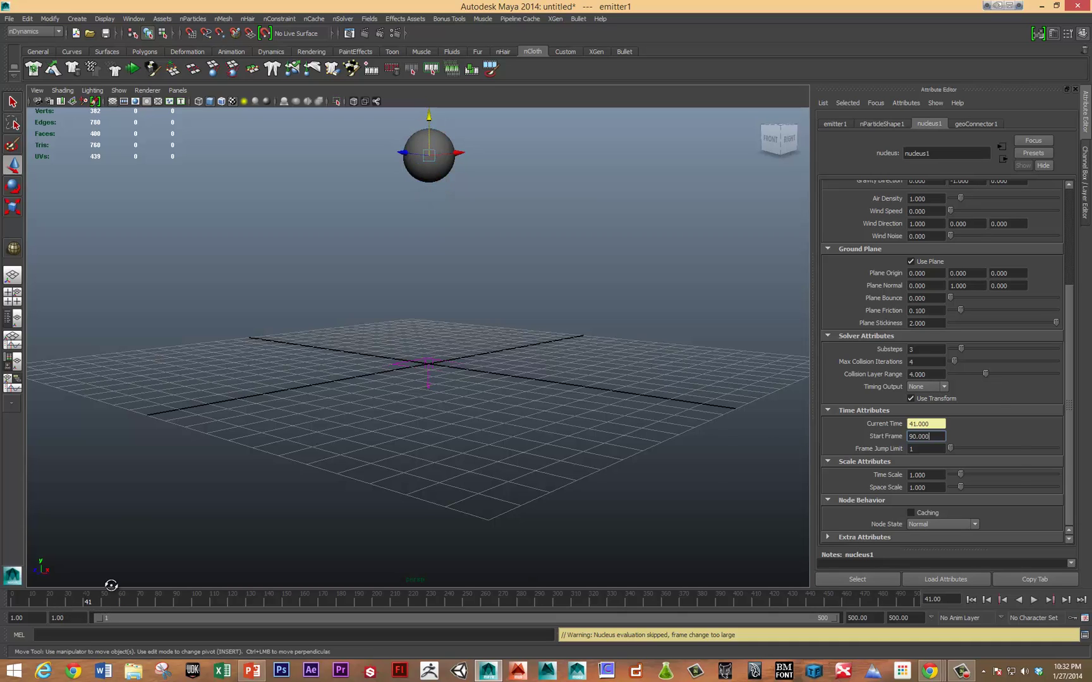
pyautogui.hotkey('alt', 'v')
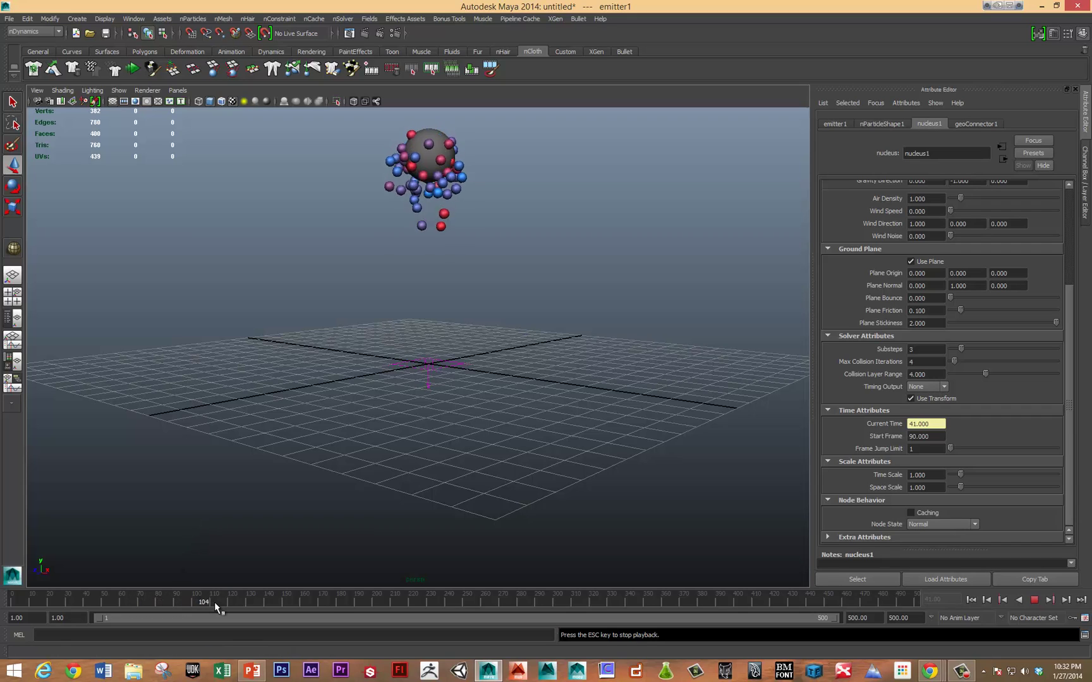
pyautogui.press('Escape')
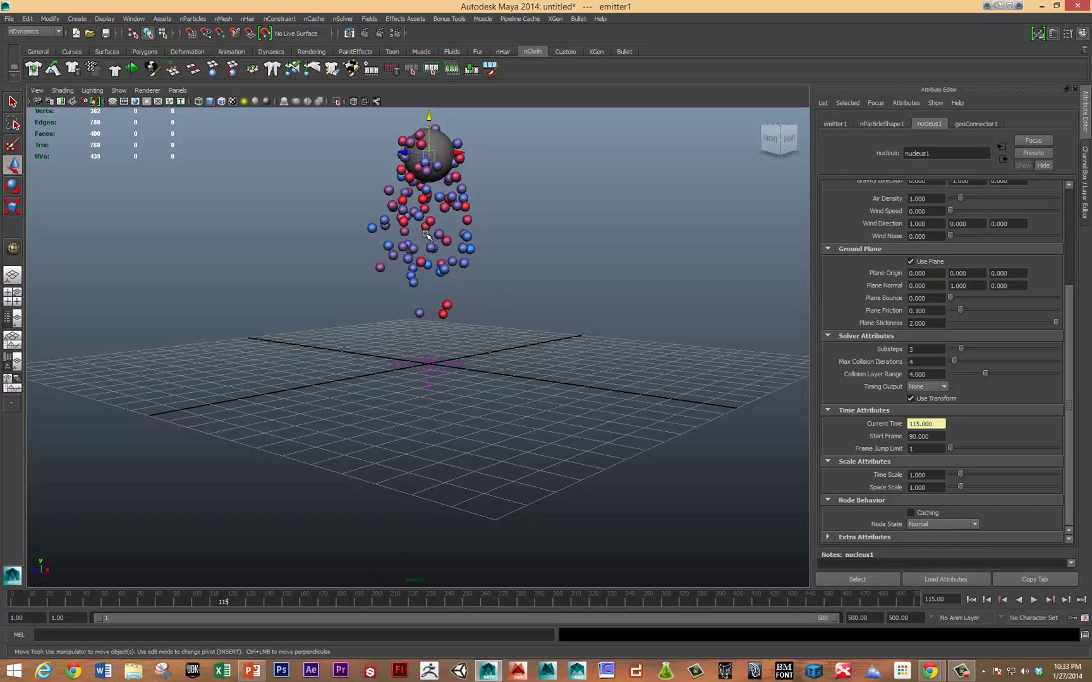
pyautogui.moveTo(279, 606); pyautogui.dragTo(708, 603)
pyautogui.press('w')
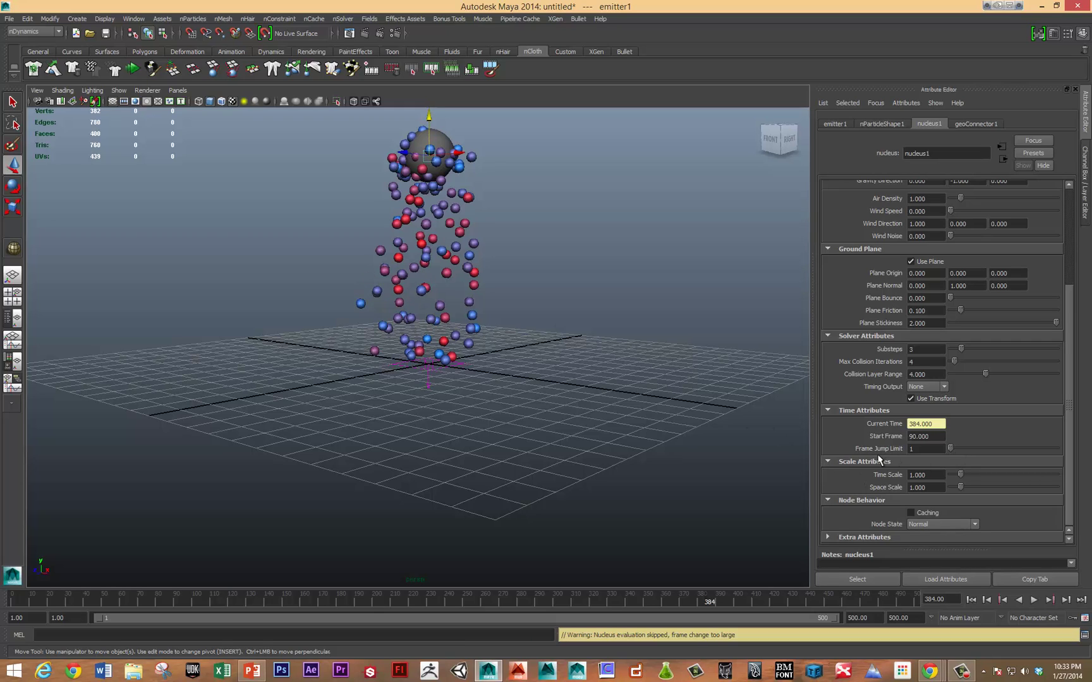
pyautogui.keyDown('alt'); pyautogui.moveTo(589, 295); pyautogui.dragTo(597, 409, button='middle'); pyautogui.keyUp('alt')
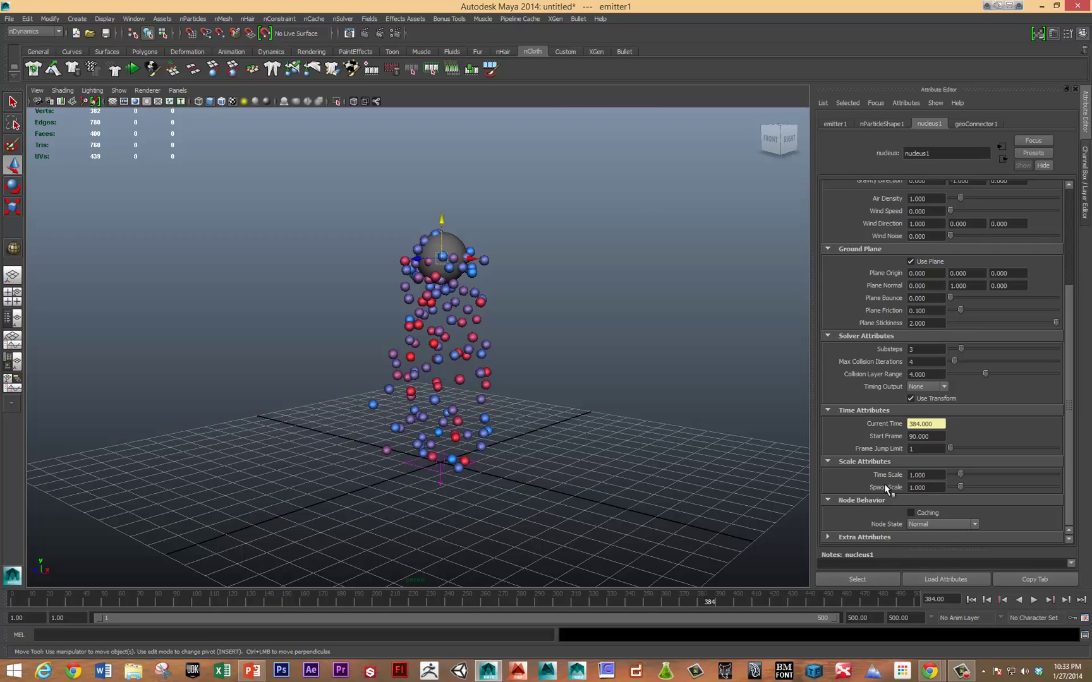
pyautogui.click(936, 487)
# Step: Set nucleus1 Space Scale to .02 and play the simulation
pyautogui.write('.0')
pyautogui.write('2')
pyautogui.press('Return')
pyautogui.hotkey('alt', 'v')
# Step: Lower the emitter sphere toward the ground plane and replay the simulation from frame 1
pyautogui.click(541, 372)
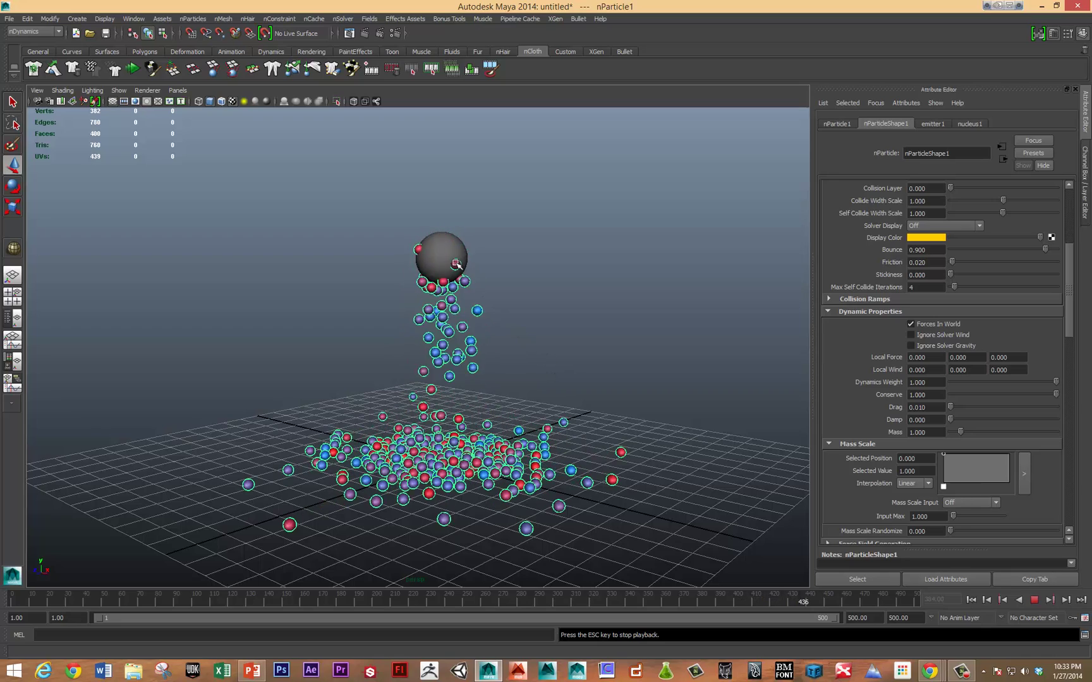
pyautogui.click(456, 262)
pyautogui.moveTo(438, 215); pyautogui.dragTo(433, 359)
pyautogui.hotkey('alt', 'v')
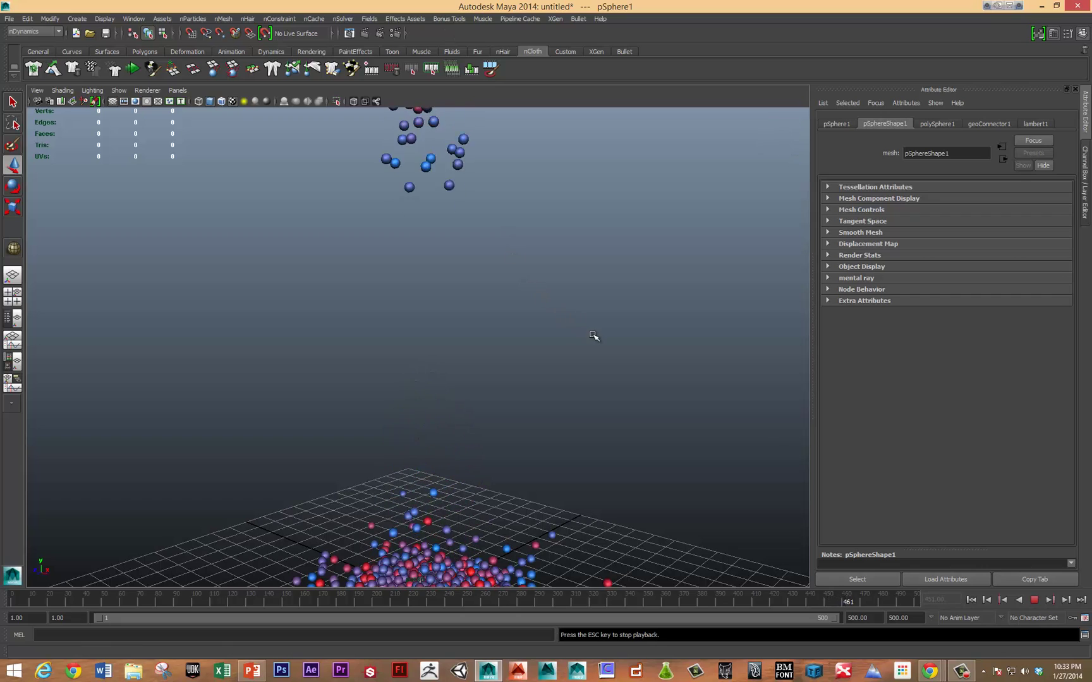
pyautogui.keyDown('alt'); pyautogui.moveTo(610, 356); pyautogui.dragTo(395, 344, button='right'); pyautogui.keyUp('alt')
pyautogui.press('Escape')
pyautogui.hotkey('alt', 'shift', 'v')
pyautogui.hotkey('alt', 'v')
pyautogui.press('Escape')
pyautogui.hotkey('alt', 'v')
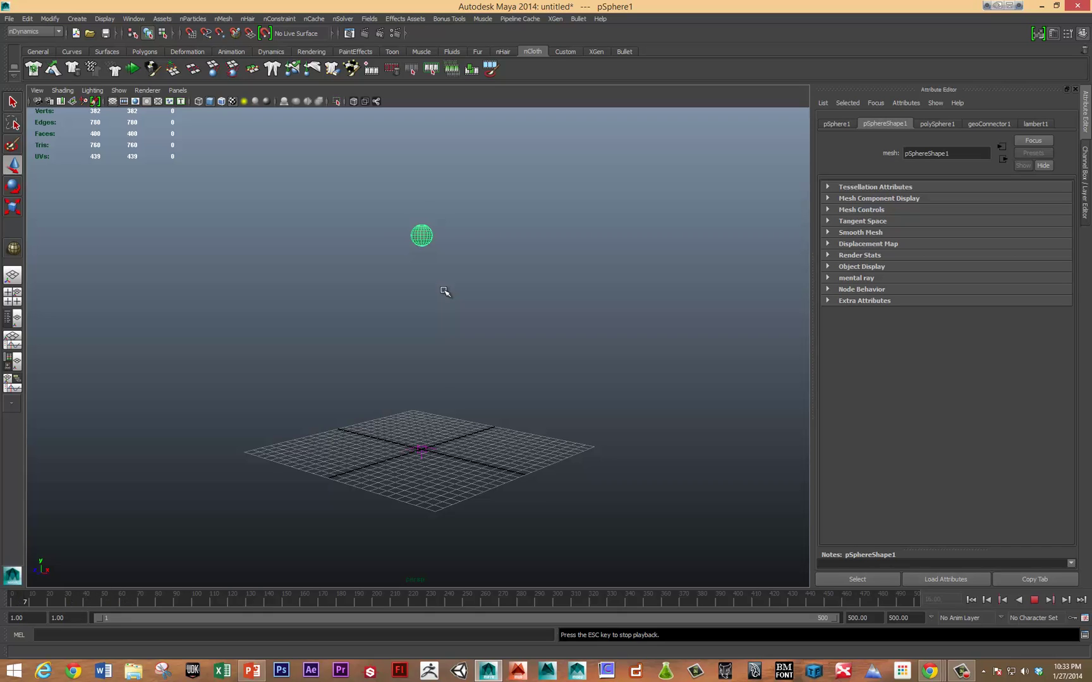
pyautogui.press('Escape')
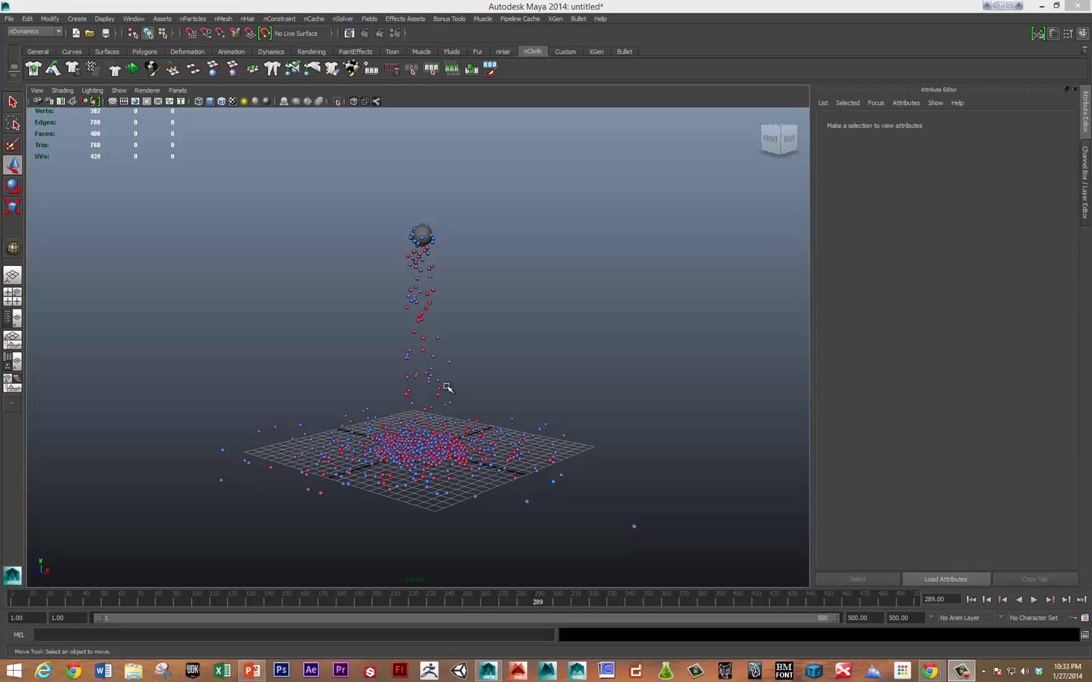
# Step: Select the emitted nParticles and keep playing while browsing nParticleShape1's attributes
pyautogui.moveTo(348, 340); pyautogui.dragTo(511, 378)
pyautogui.hotkey('alt', 'v')
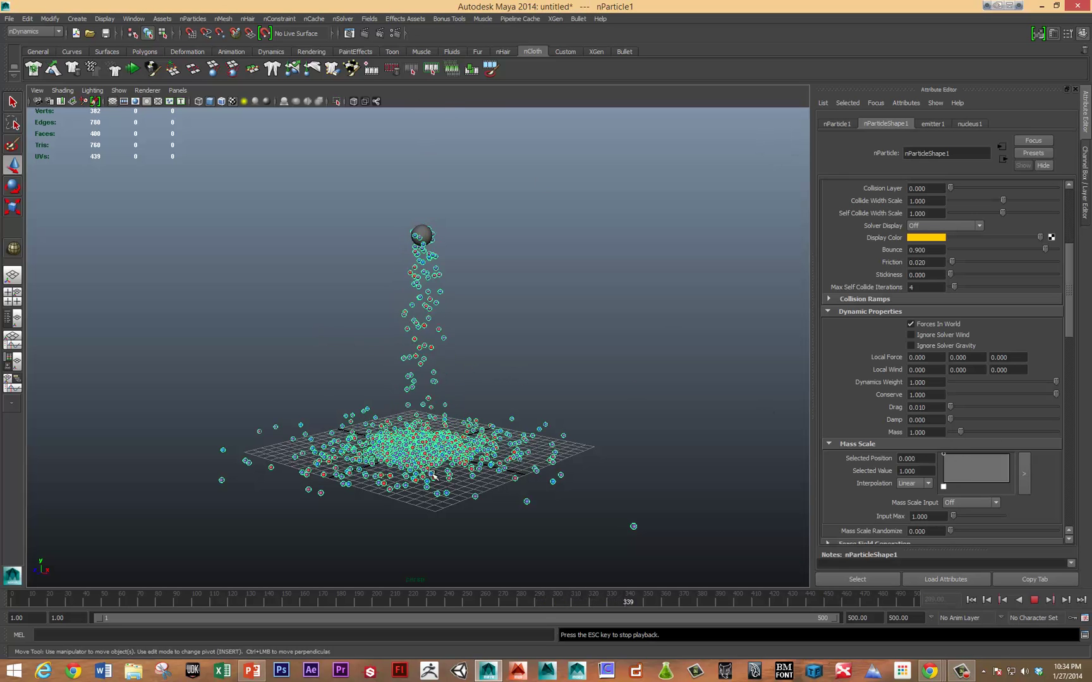
pyautogui.scroll(-5, 984, 361)
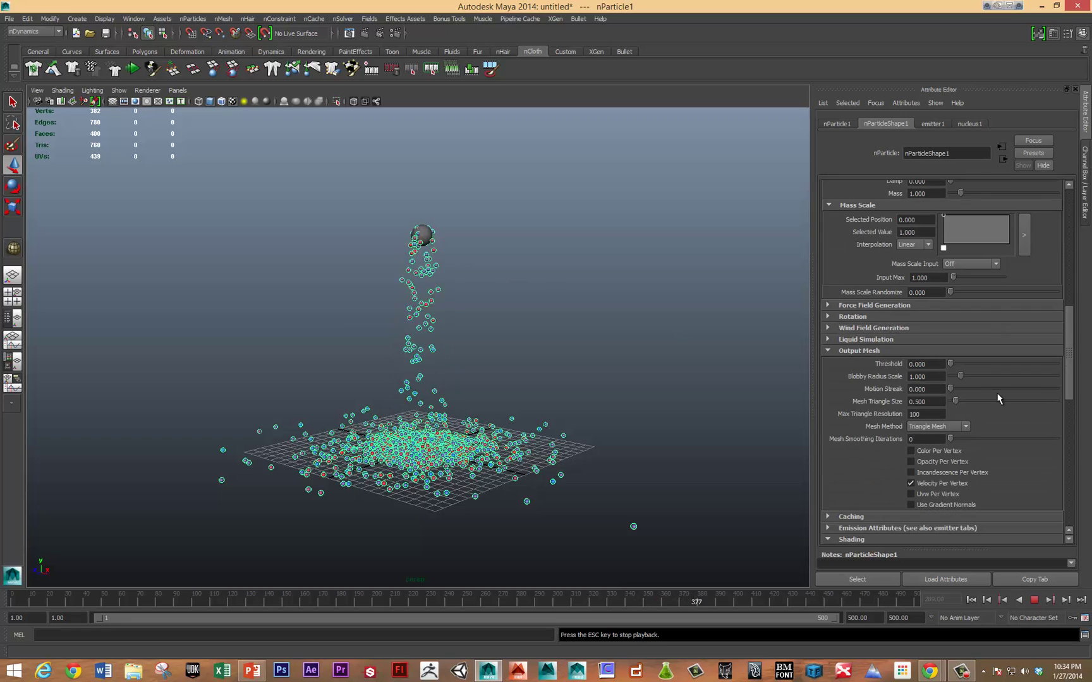
pyautogui.scroll(-3, 1000, 400)
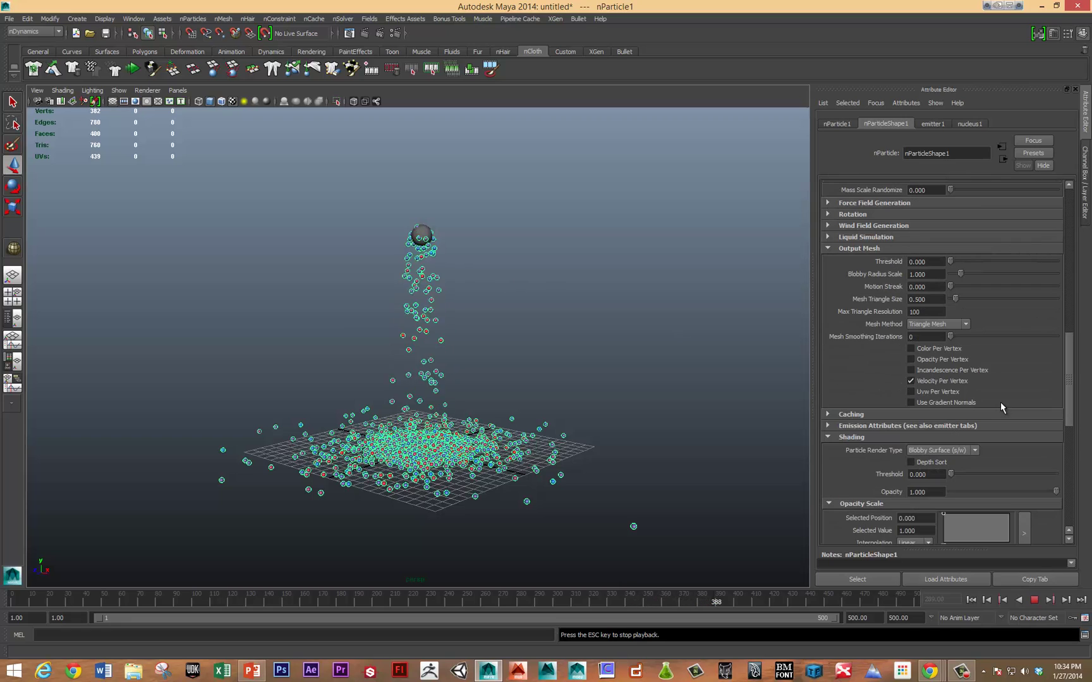
# Step: Set nucleus1 Space Scale to 2 and Start Frame to 1, then replay from frame 1
pyautogui.click(969, 124)
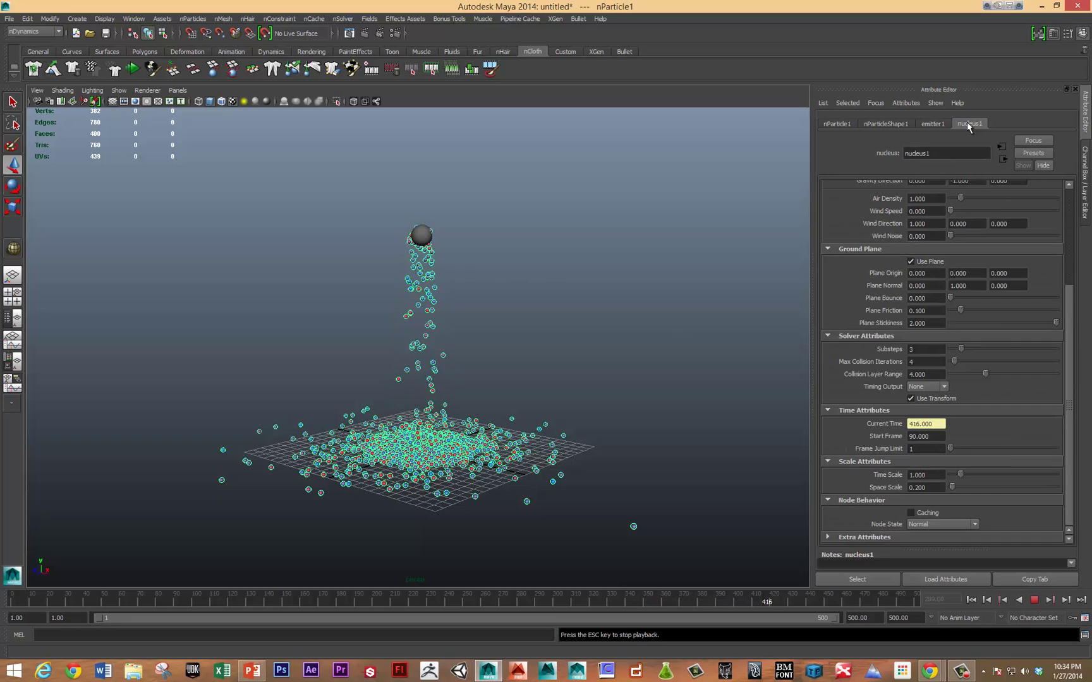
pyautogui.click(936, 488)
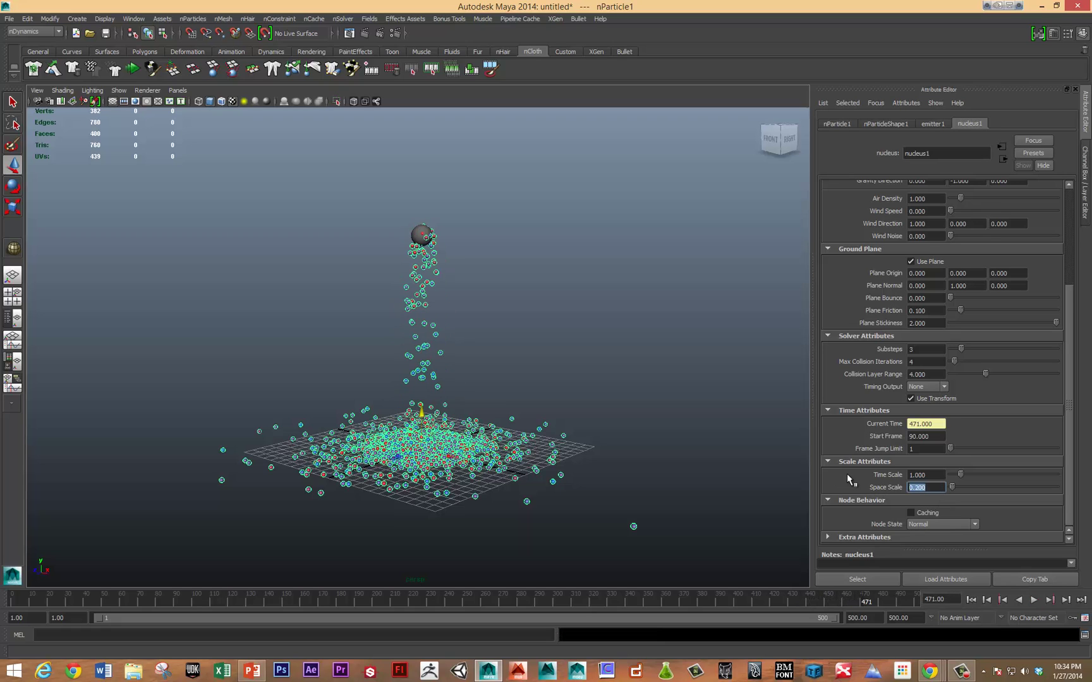
pyautogui.write('2')
pyautogui.press('Return')
pyautogui.click(971, 600)
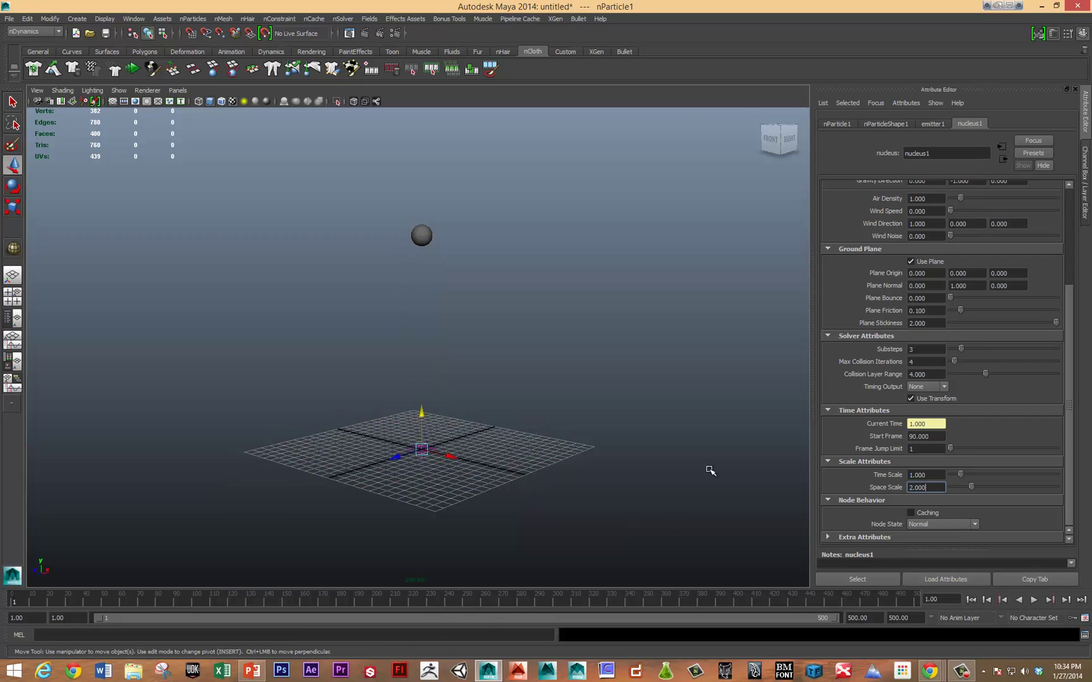
pyautogui.click(922, 436)
pyautogui.write('1')
pyautogui.click(1034, 600)
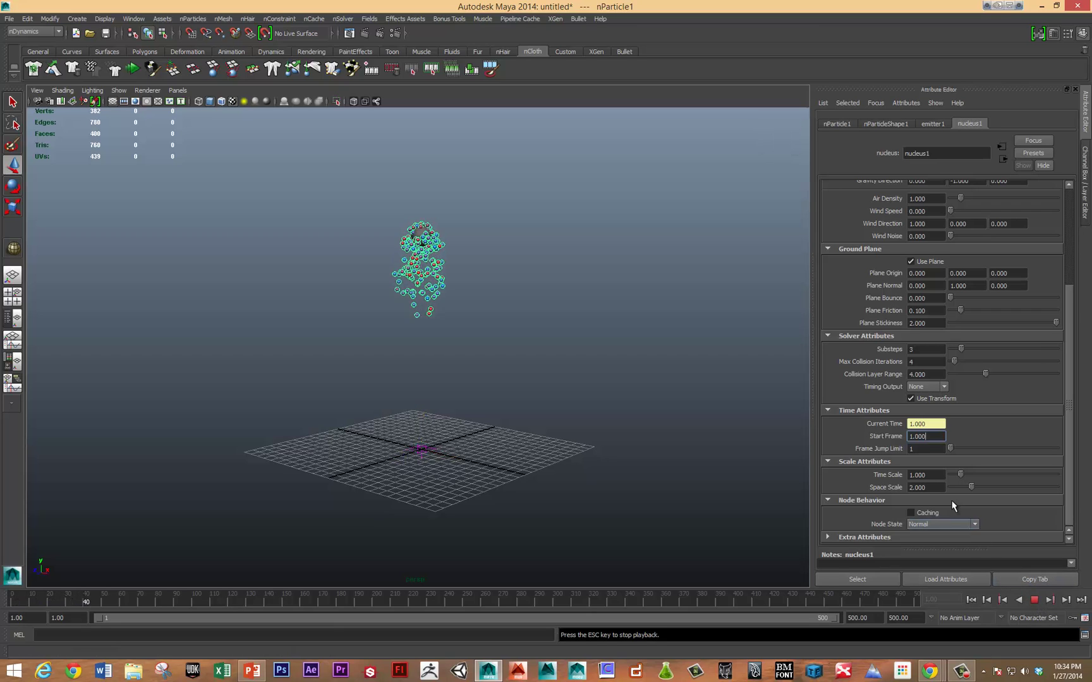
# Step: Stop playback at frame 167 and bring up nParticleShape1's Output Mesh and Shading settings
pyautogui.click(1034, 600)
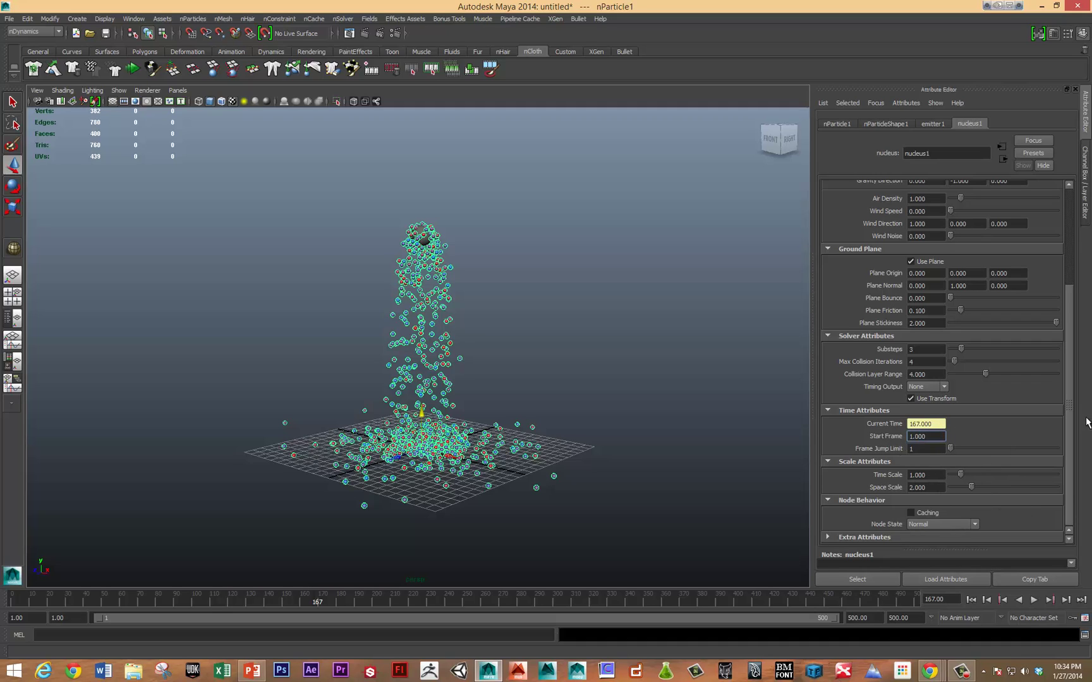
pyautogui.moveTo(1074, 430); pyautogui.dragTo(1085, 301)
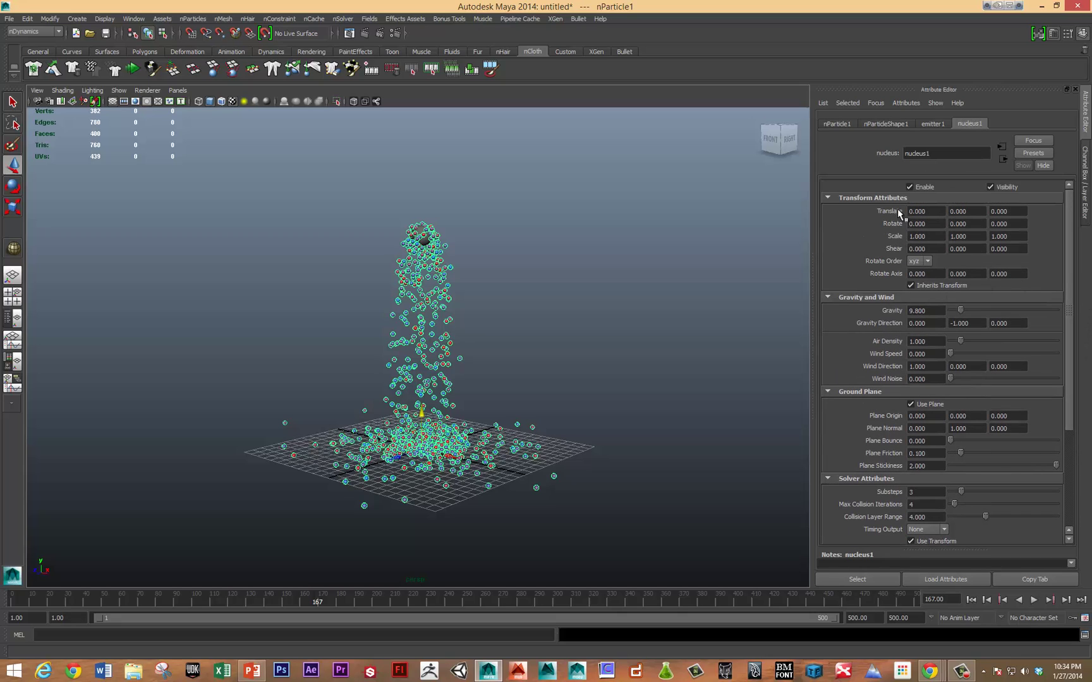
pyautogui.click(887, 125)
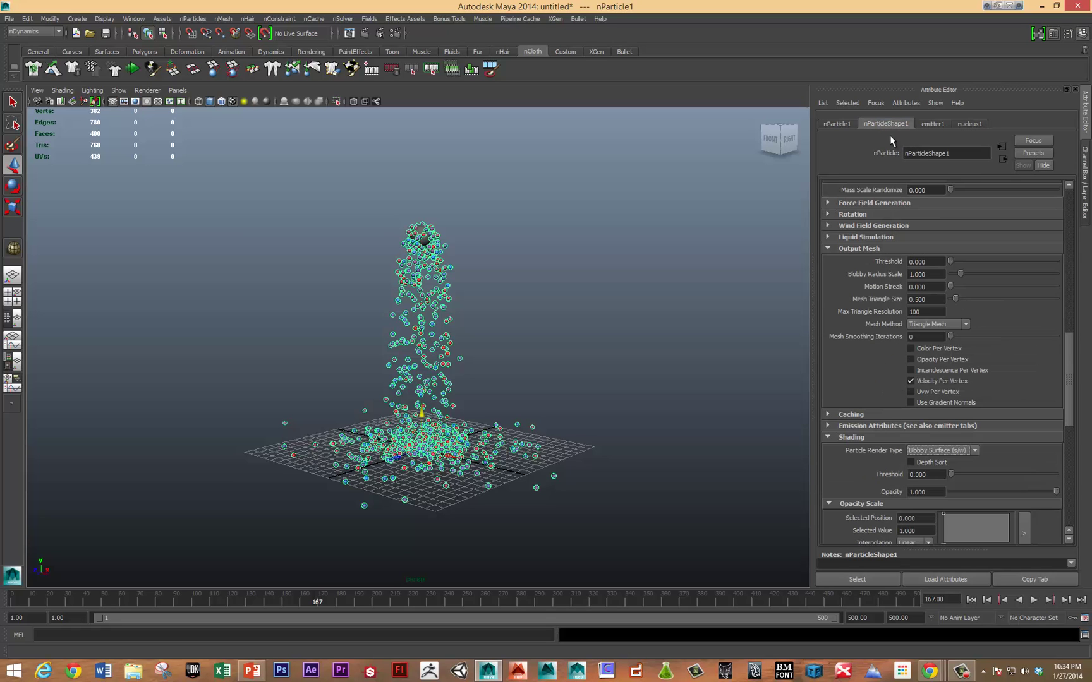
pyautogui.scroll(3, 787, 372)
pyautogui.scroll(-1, 568, 312)
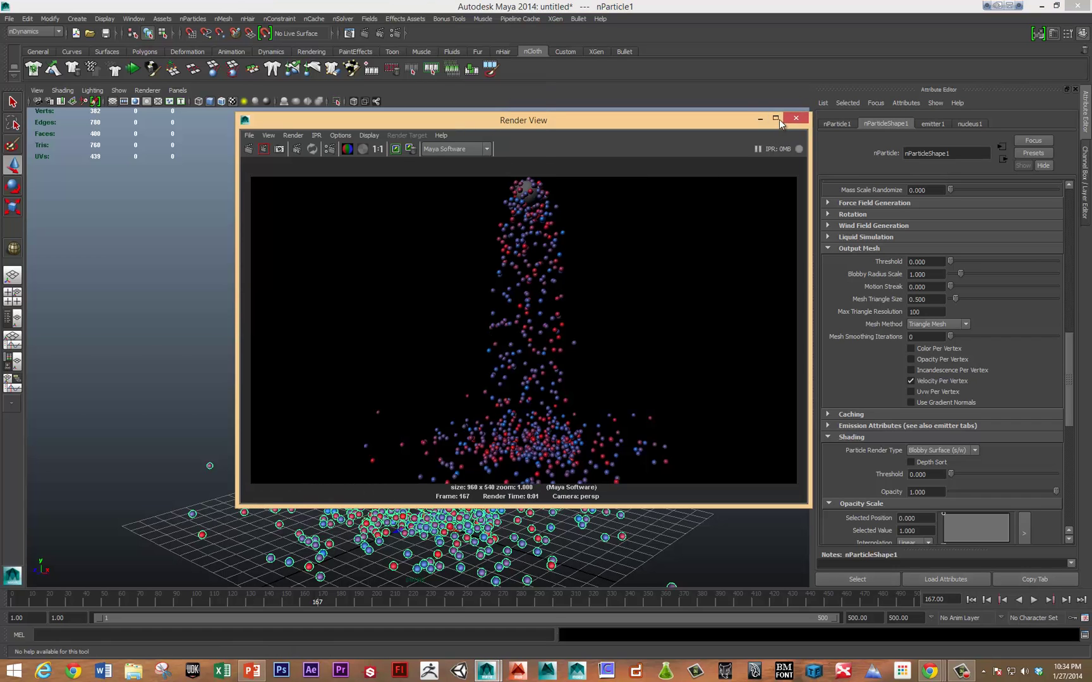
# Step: Close Render View, collapse unused attribute sections, and raise the Blobby Surface Threshold to 0.511
pyautogui.click(792, 119)
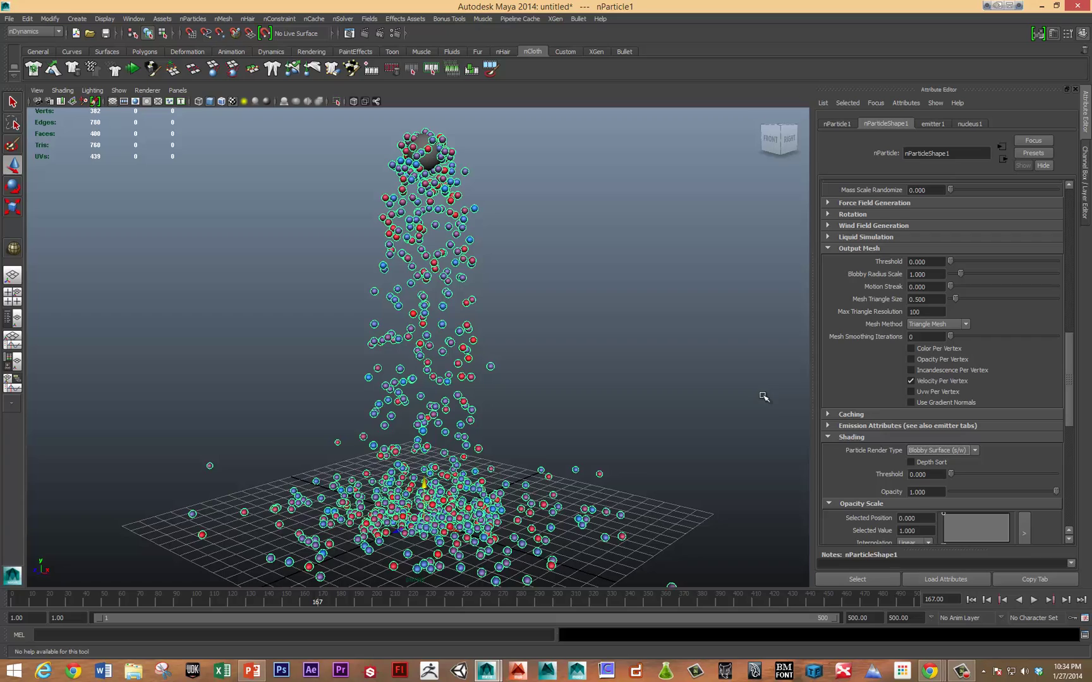
pyautogui.click(828, 438)
pyautogui.click(828, 437)
pyautogui.click(828, 248)
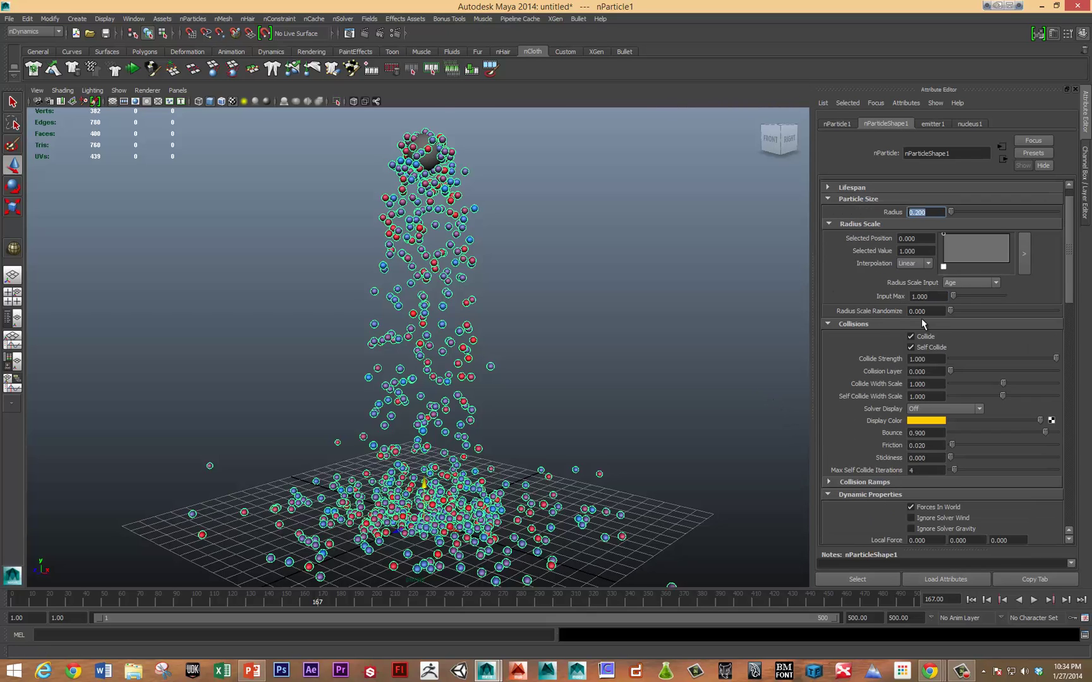
pyautogui.click(824, 199)
pyautogui.click(824, 209)
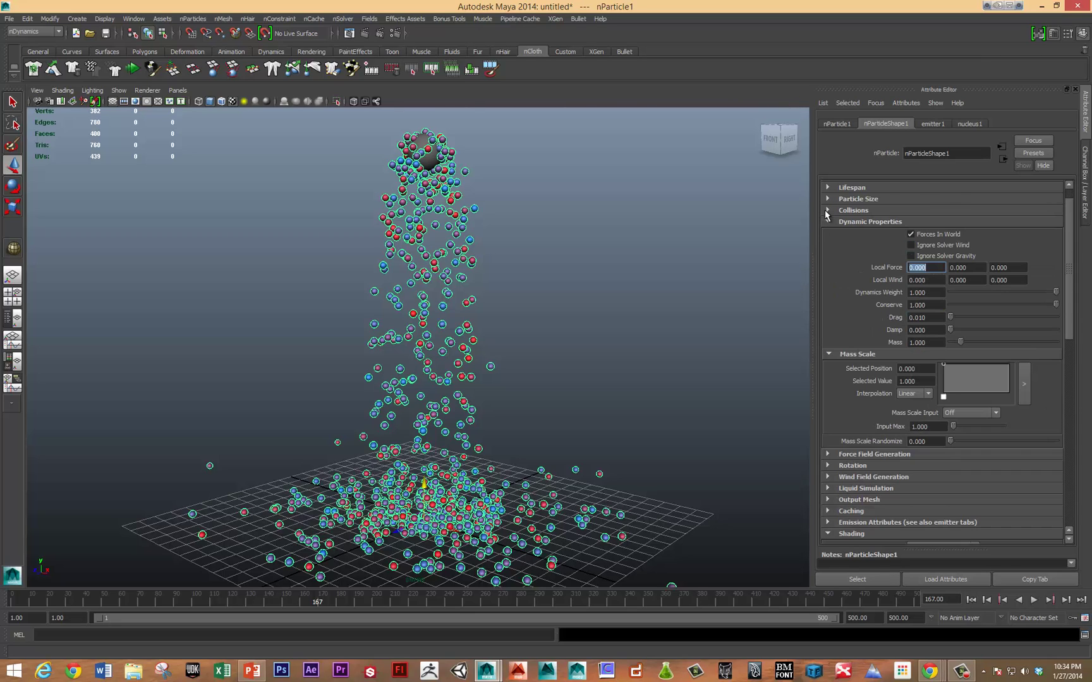
pyautogui.click(828, 222)
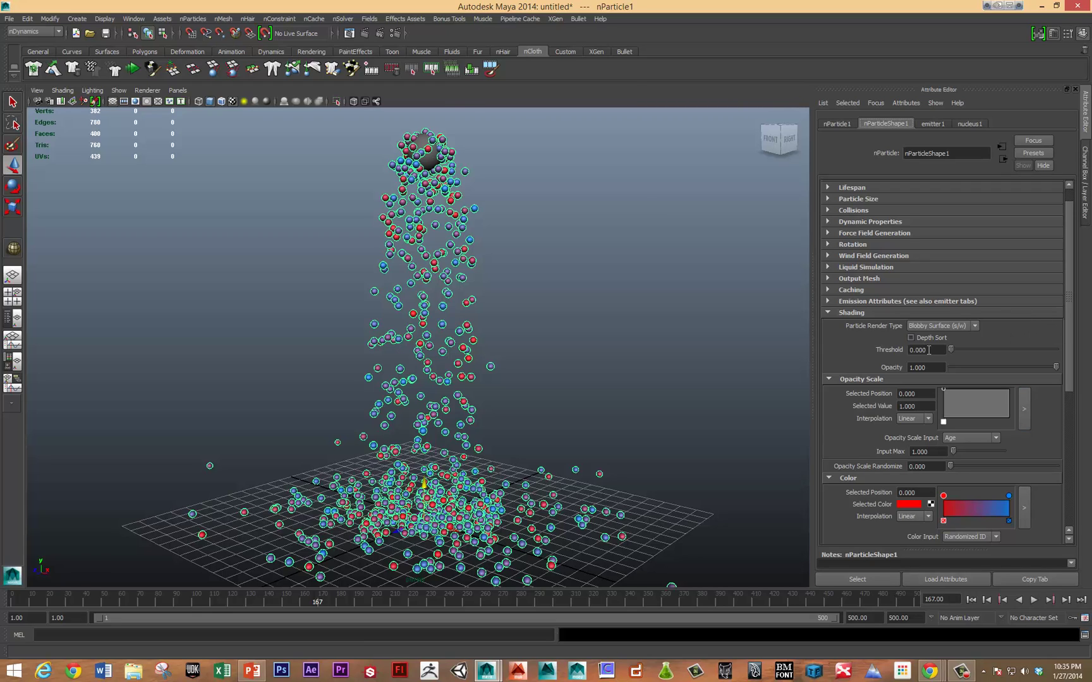
pyautogui.moveTo(970, 350); pyautogui.dragTo(973, 351)
pyautogui.click(834, 200)
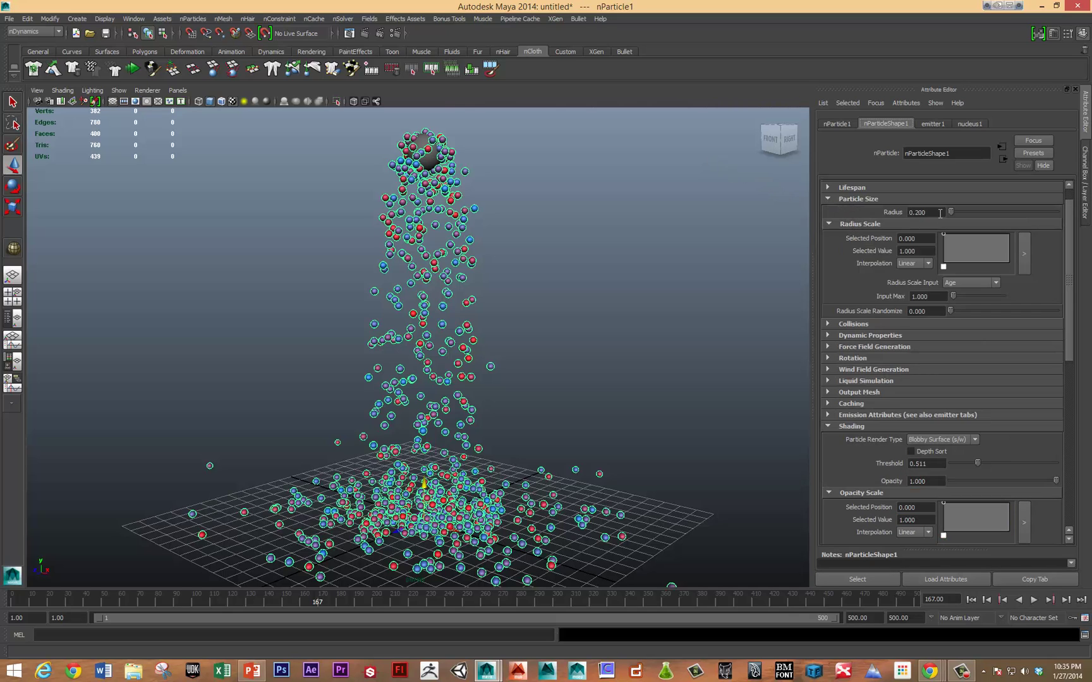
# Step: Set particle radius 0.753 and threshold 0.315, test-rendering the blobby surface
pyautogui.moveTo(951, 212); pyautogui.dragTo(954, 212)
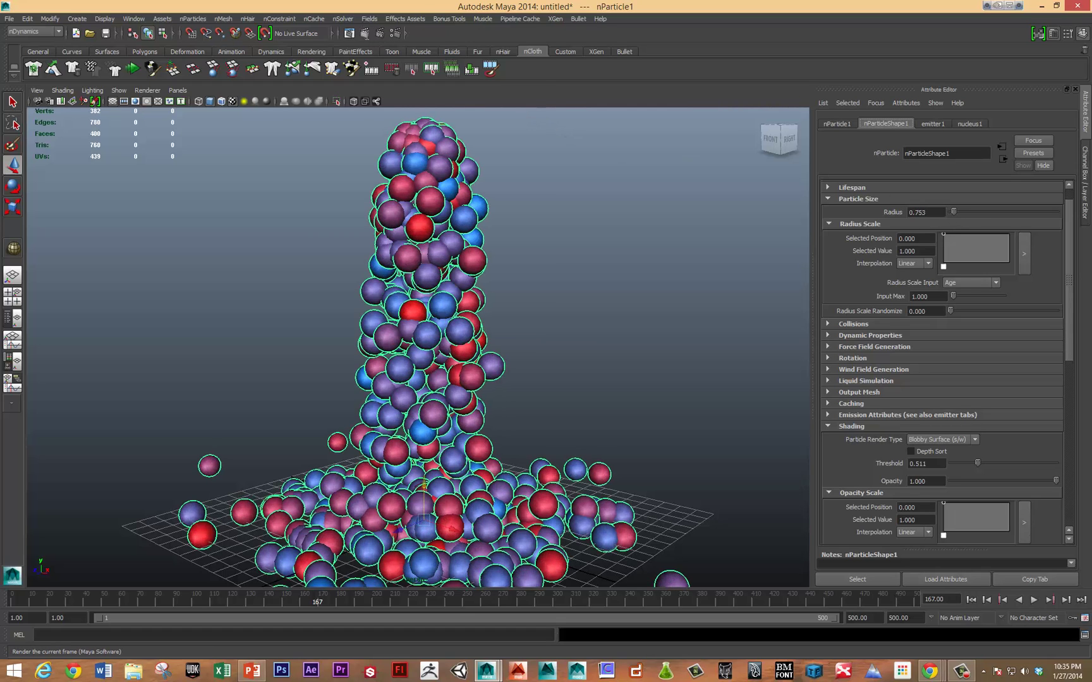
pyautogui.click(364, 32)
pyautogui.click(477, 279)
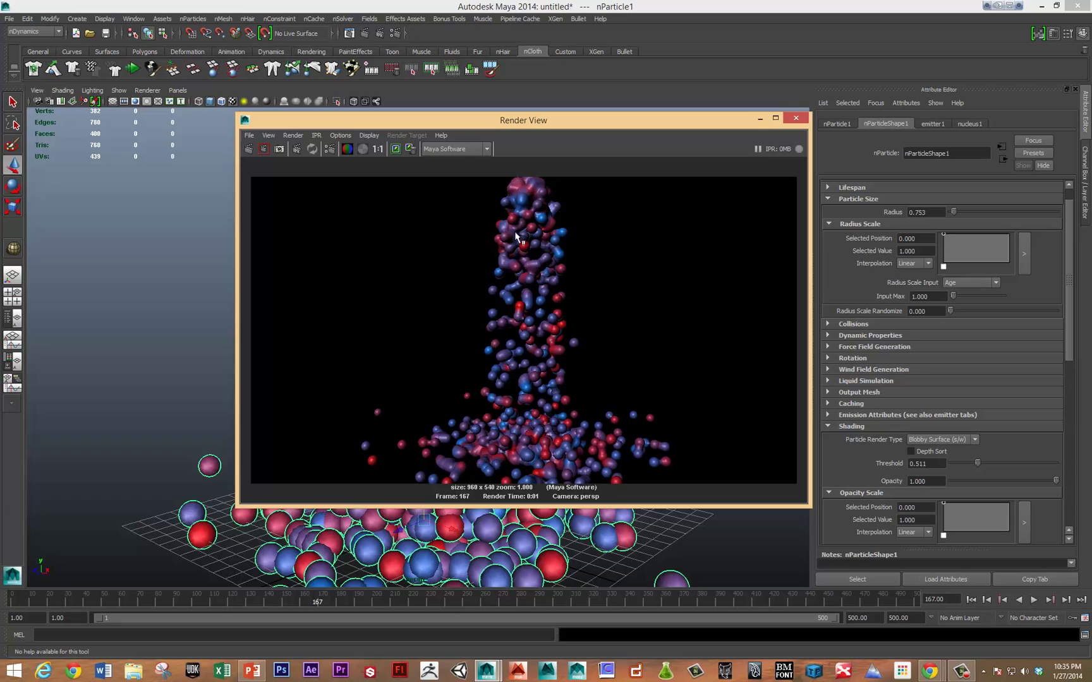
pyautogui.click(967, 460)
pyautogui.click(331, 151)
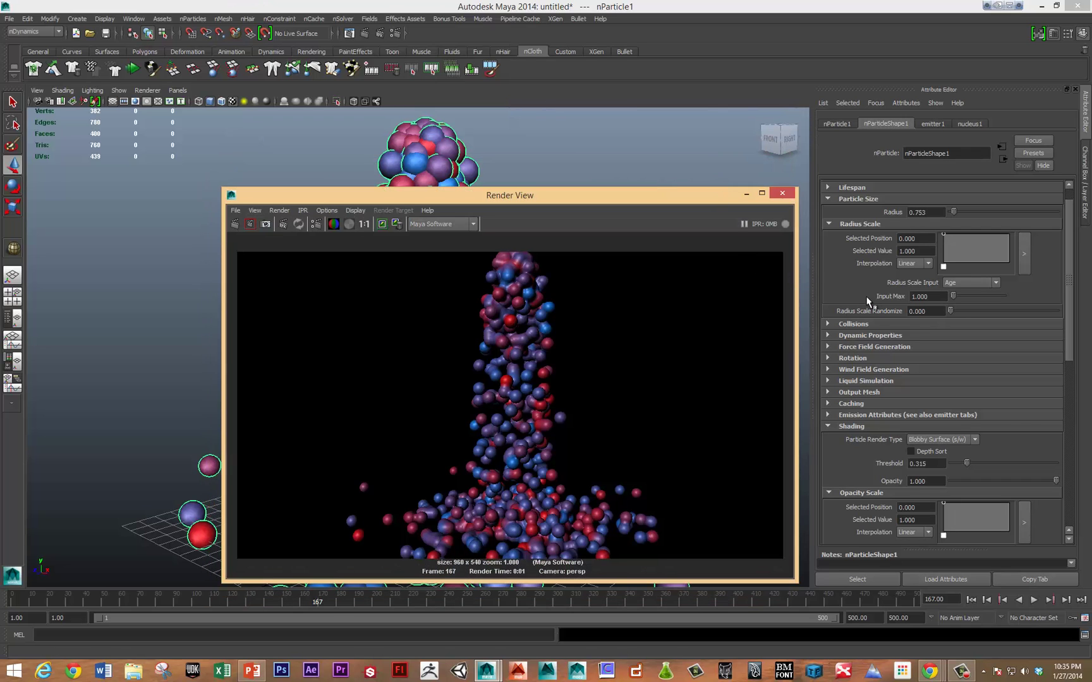
# Step: Grow the particle radius to 2.043, re-render, and reset the blobby threshold to 0
pyautogui.moveTo(949, 212); pyautogui.dragTo(958, 210)
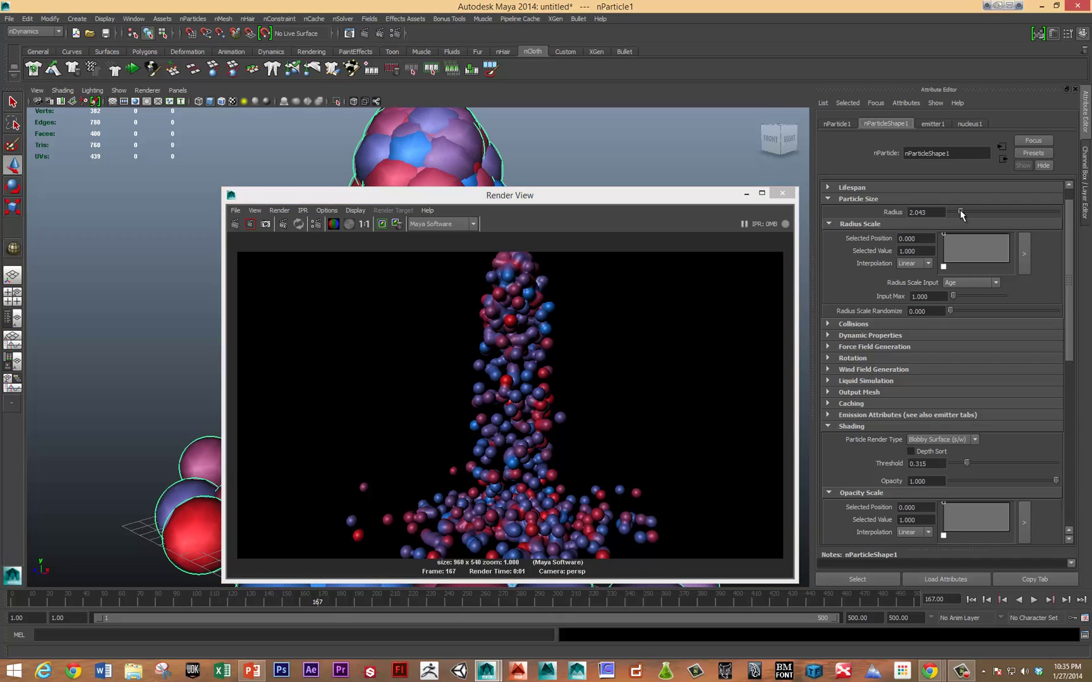
pyautogui.click(233, 224)
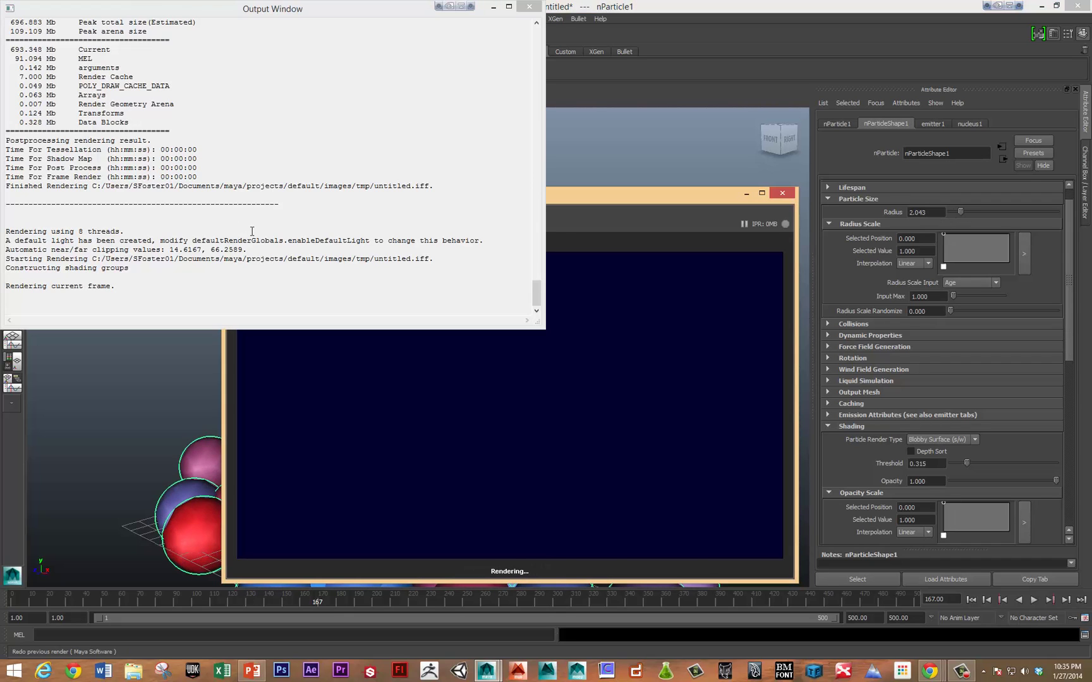
pyautogui.moveTo(606, 199); pyautogui.dragTo(734, 85)
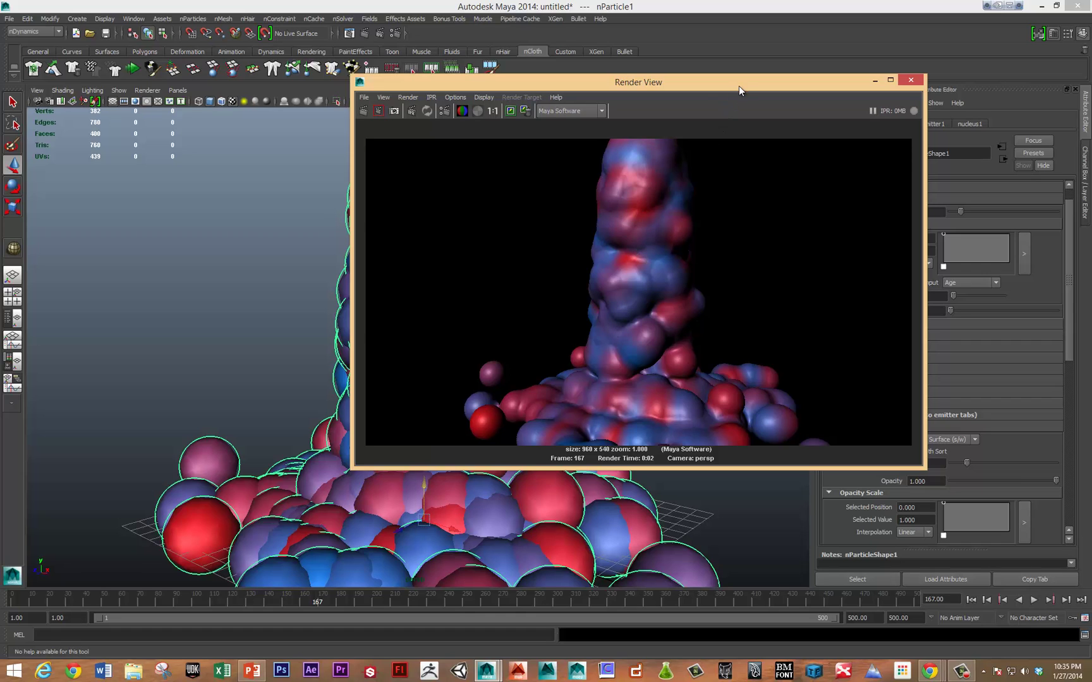
pyautogui.moveTo(739, 84); pyautogui.dragTo(575, 103)
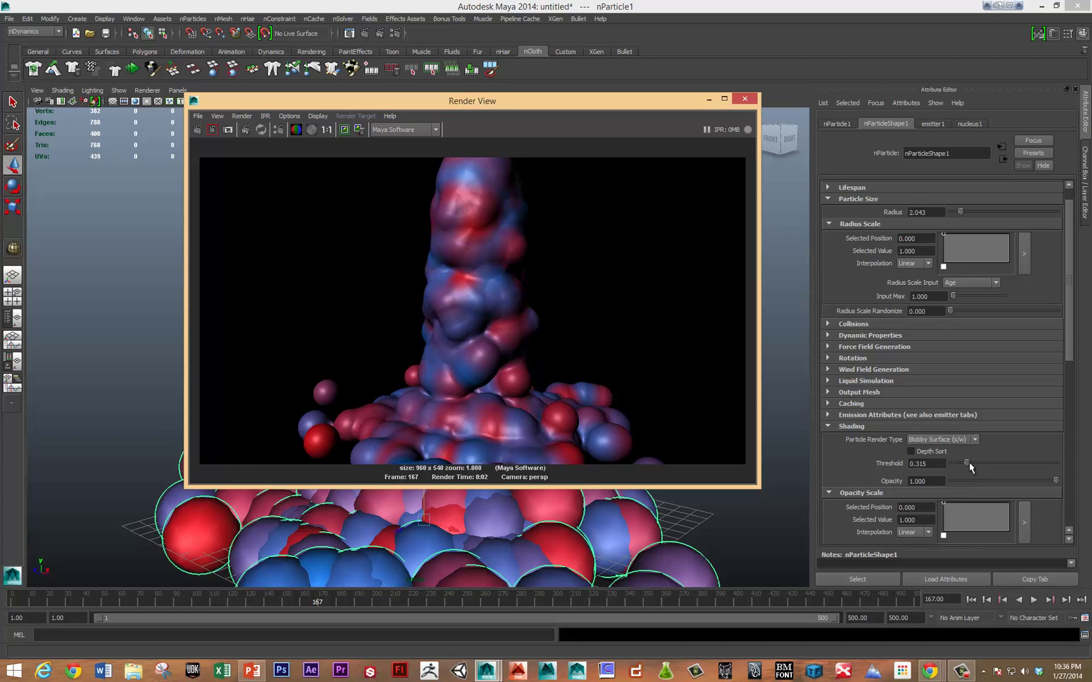
pyautogui.moveTo(966, 463); pyautogui.dragTo(792, 449)
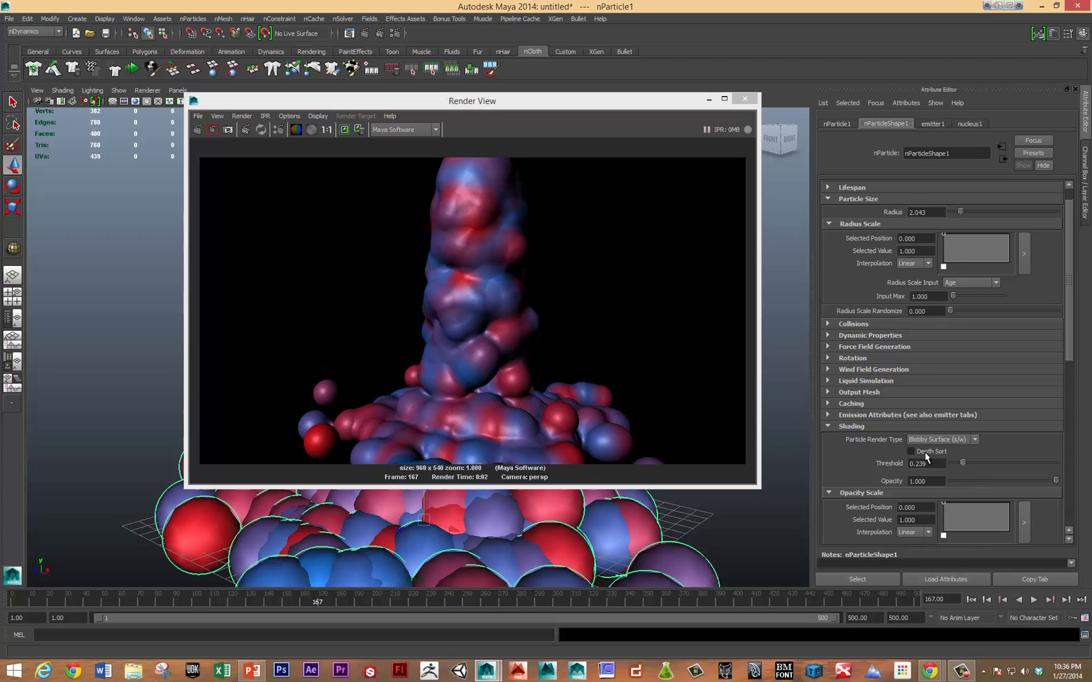
# Step: Close the test render window and set the nParticleShape1 Radius to 0.45
pyautogui.click(745, 100)
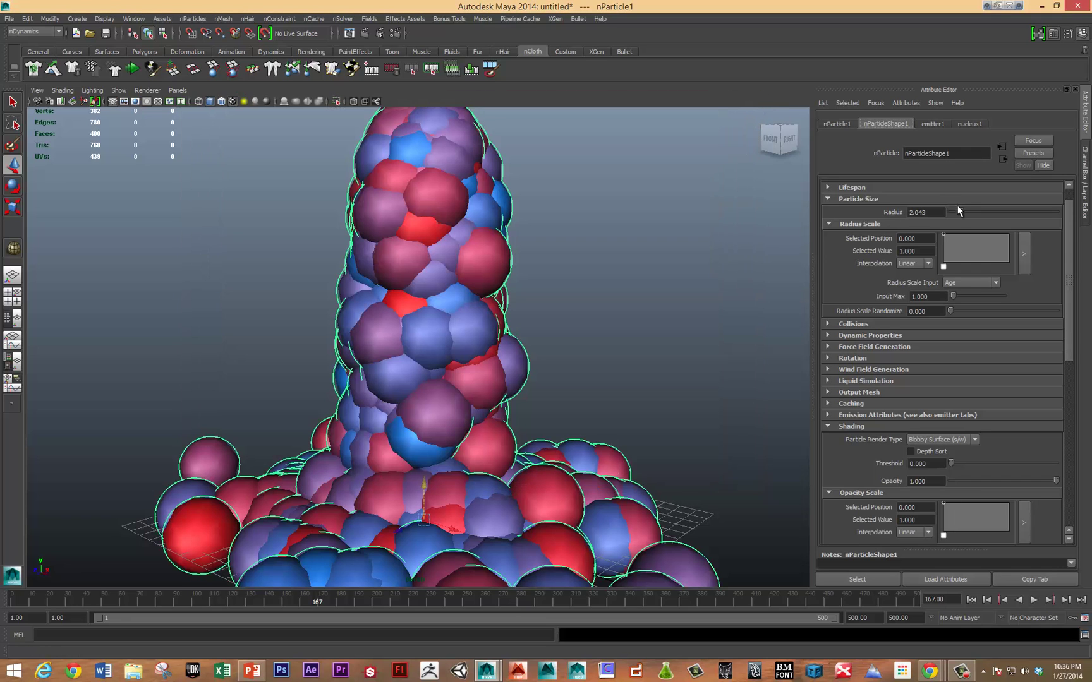
pyautogui.moveTo(958, 213); pyautogui.dragTo(951, 213)
pyautogui.click(946, 212)
pyautogui.write('0.2')
pyautogui.press('Return')
pyautogui.click(935, 213)
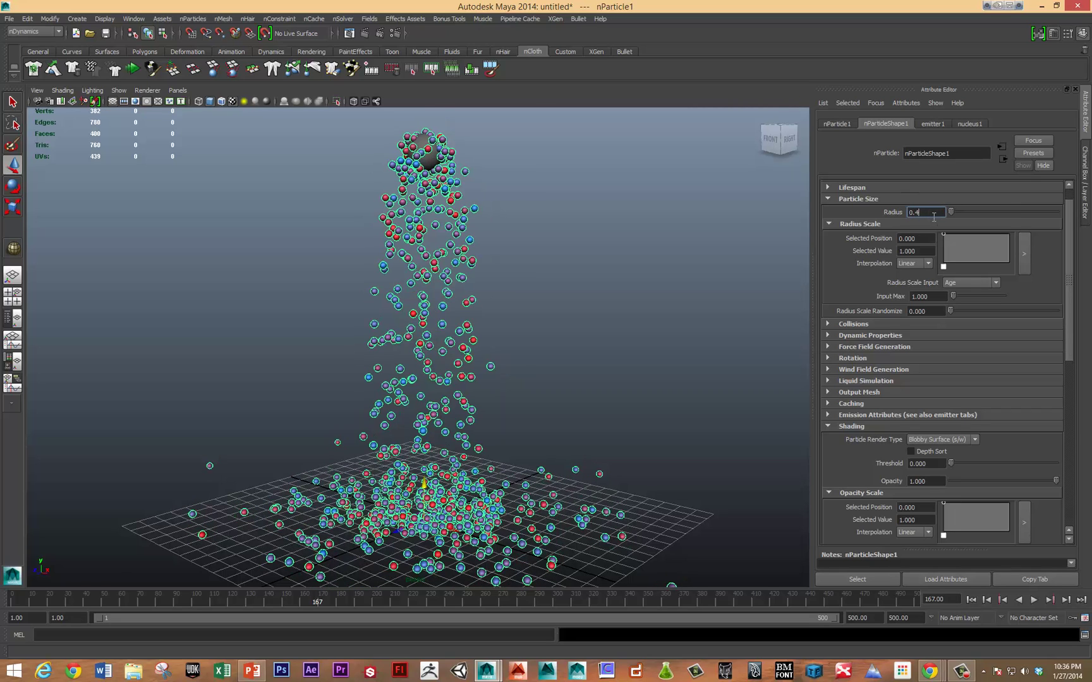
pyautogui.press('Tab')
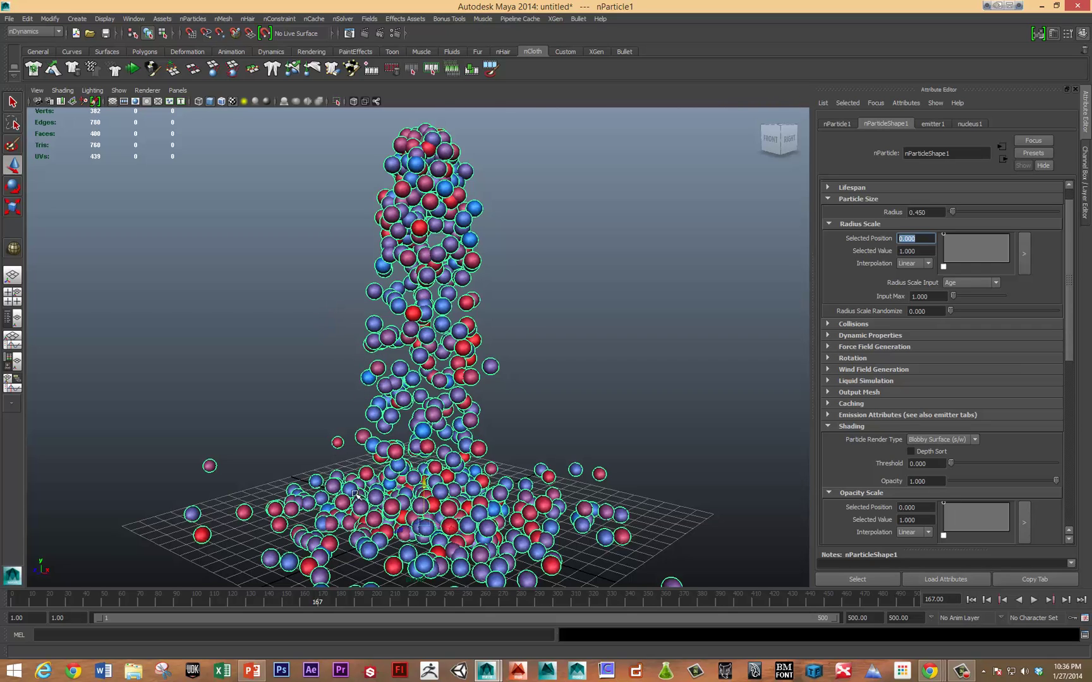
# Step: Show nucleus1's solver attributes (gravity 9.8, ground plane on), then select the playback end field
pyautogui.click(942, 124)
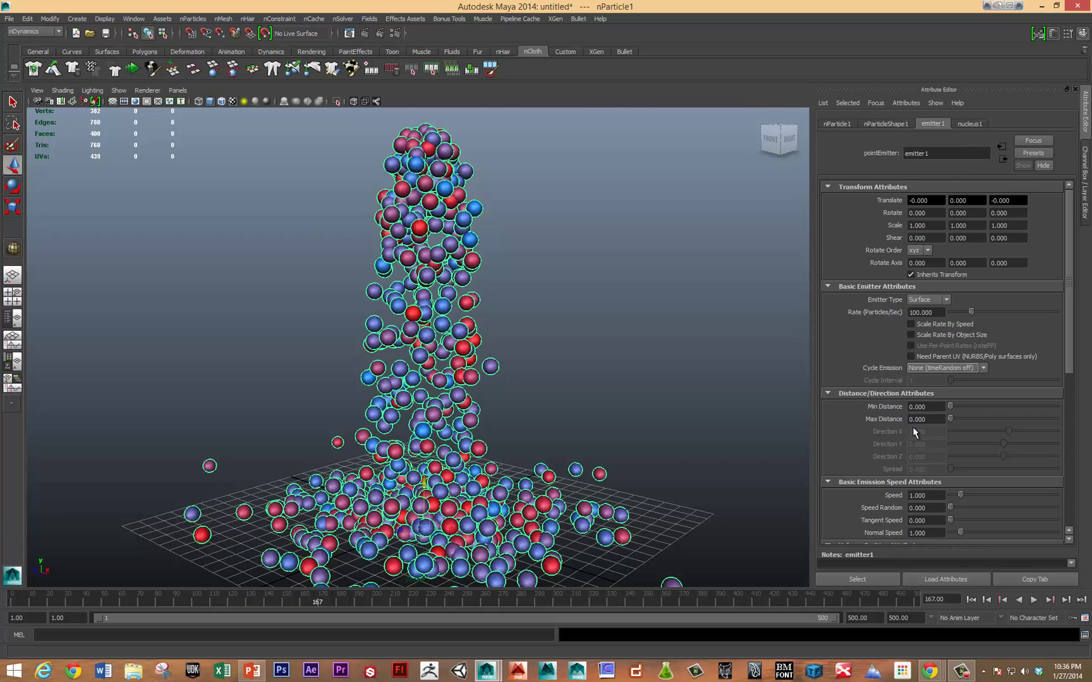
pyautogui.click(967, 124)
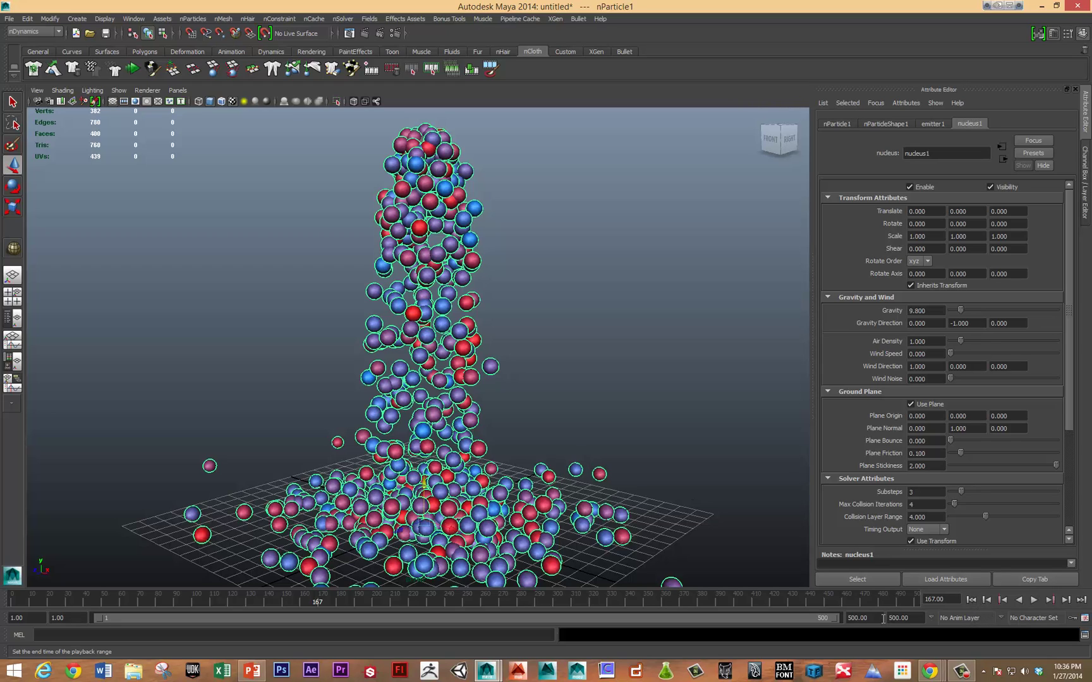
pyautogui.click(863, 618)
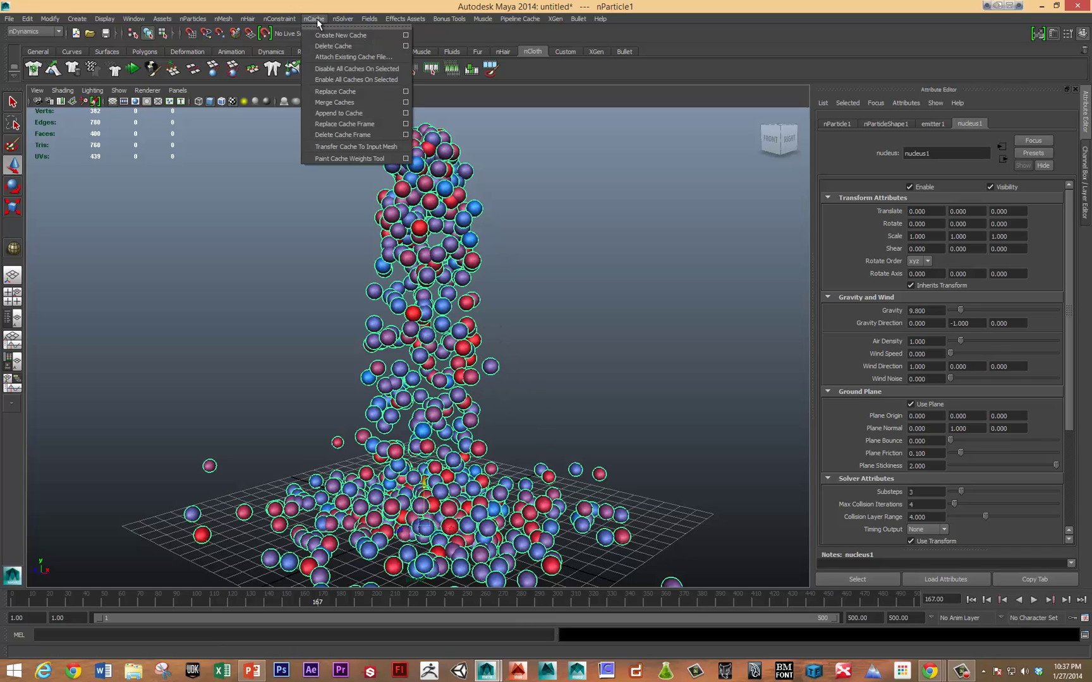
# Step: Set the playback end time to frame 150
pyautogui.click(858, 618)
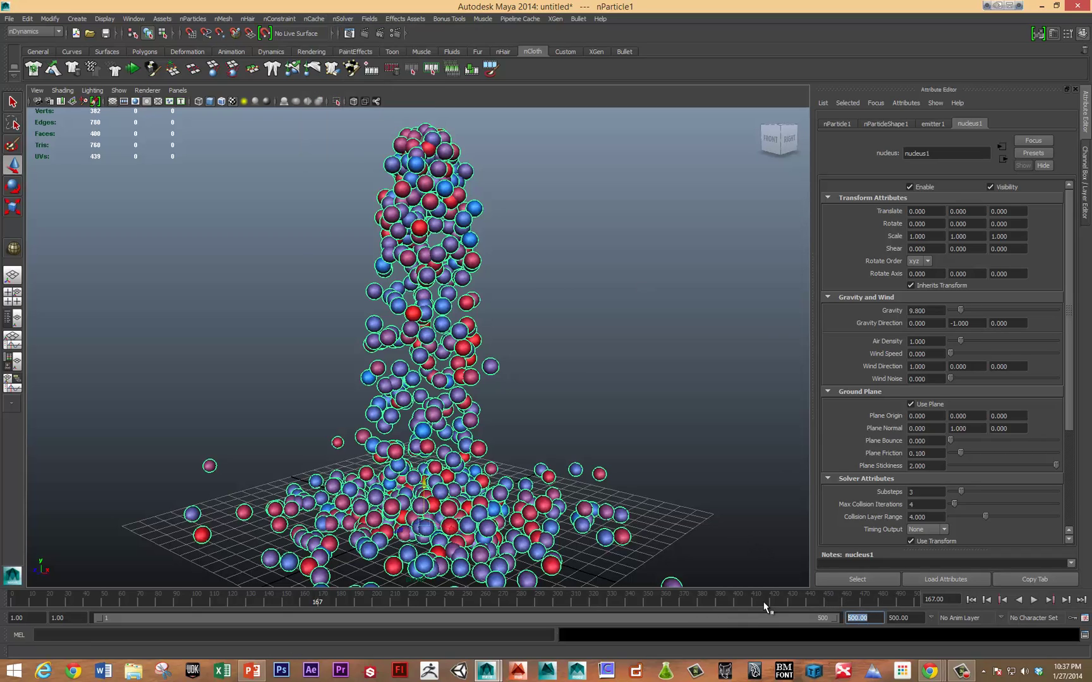
pyautogui.write('1050')
pyautogui.press('Return')
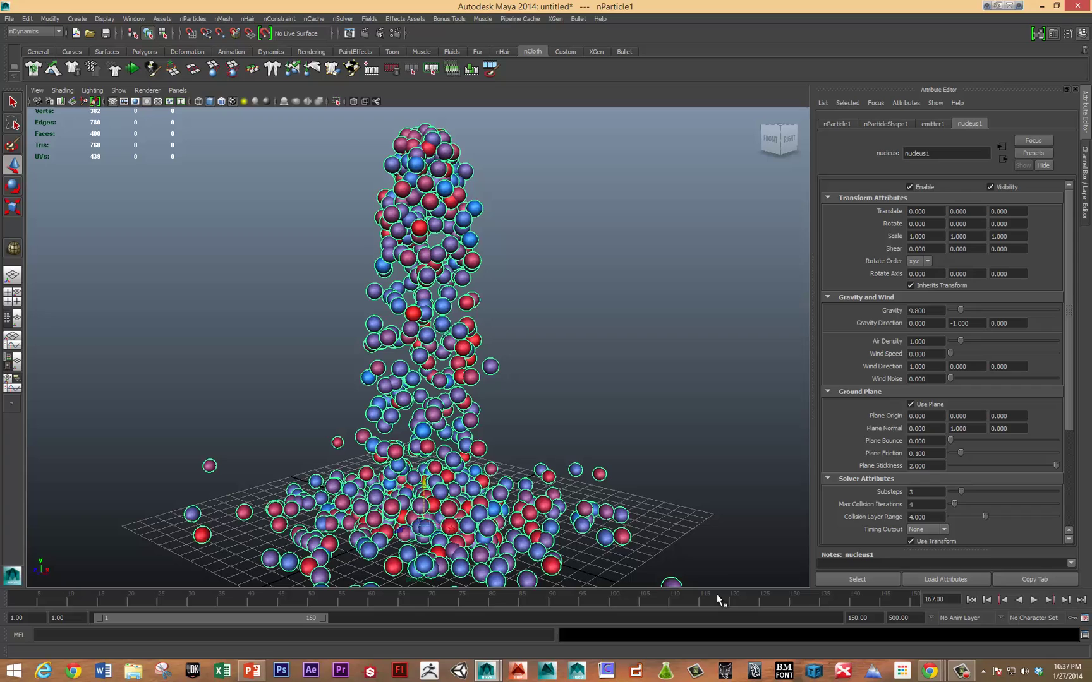
# Step: Create a new nCache for the nParticles and scrub back to frame 69 to review it
pyautogui.click(315, 18)
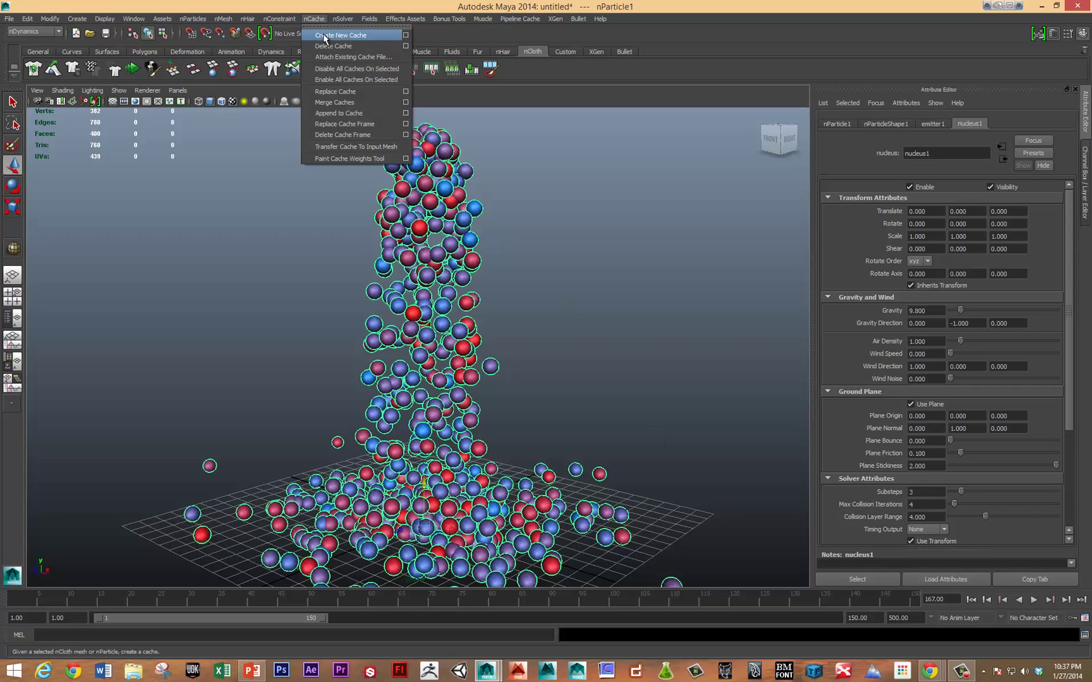
pyautogui.click(325, 37)
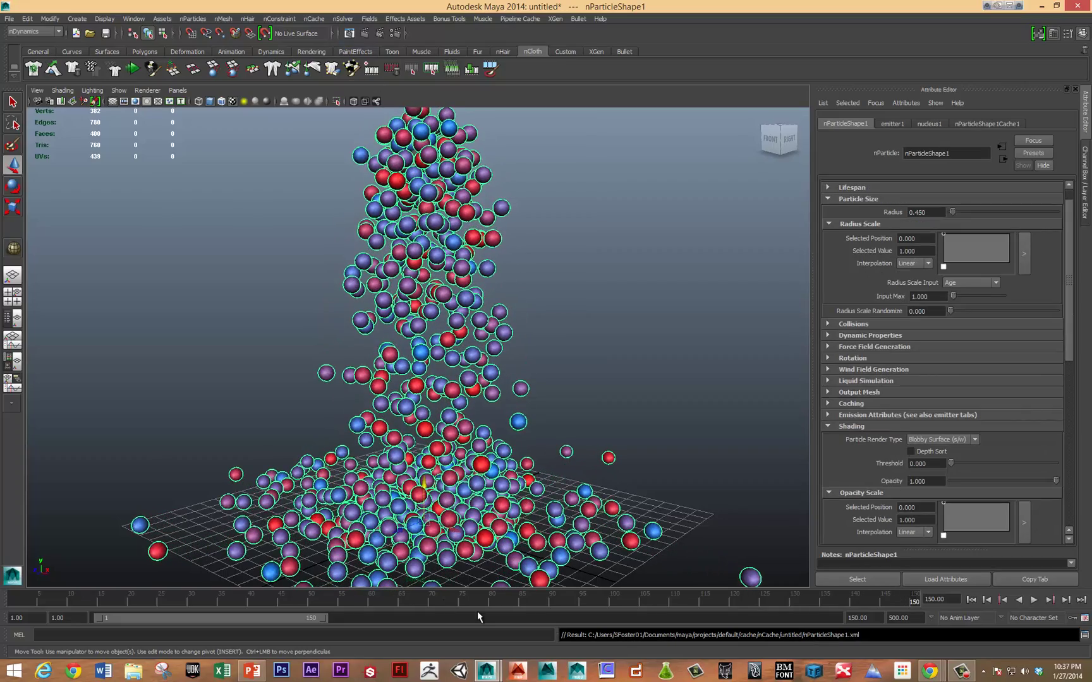
pyautogui.moveTo(890, 601); pyautogui.dragTo(633, 593)
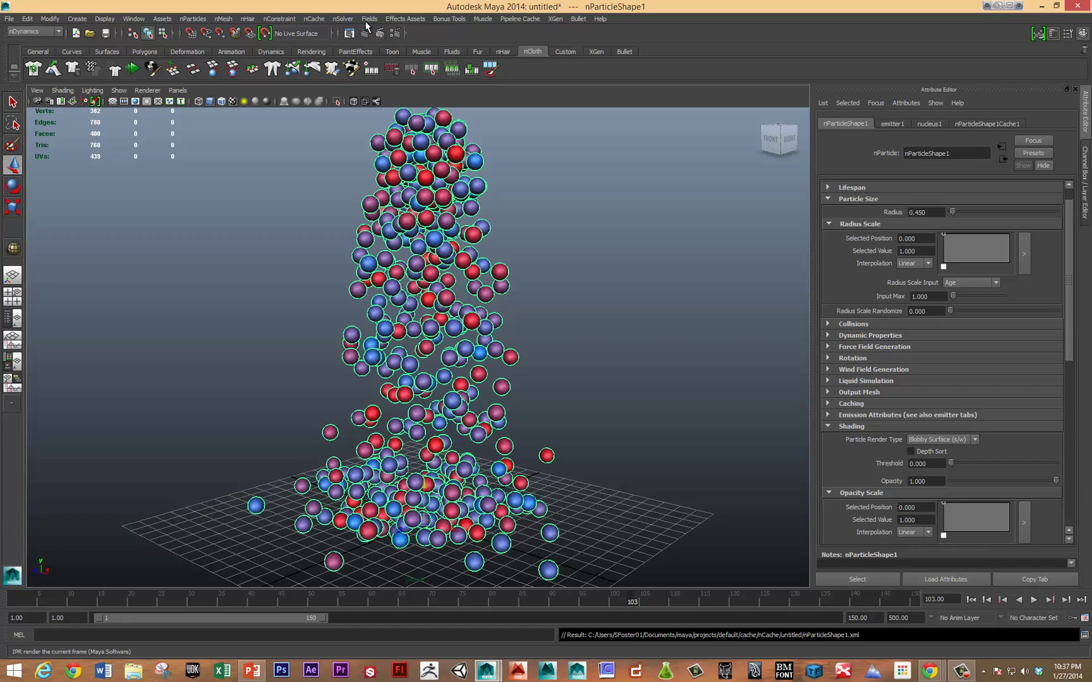
# Step: Advance to the column-over-pile frame and set the nParticles' initial state from the current frame
pyautogui.click(313, 18)
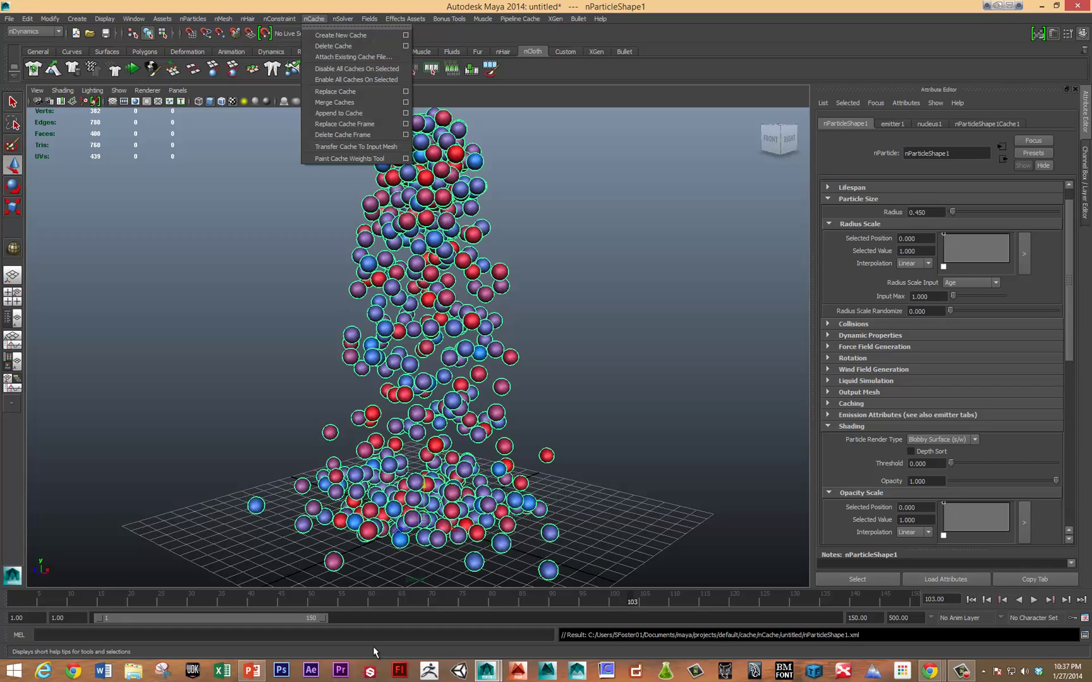
pyautogui.moveTo(623, 606); pyautogui.dragTo(853, 611)
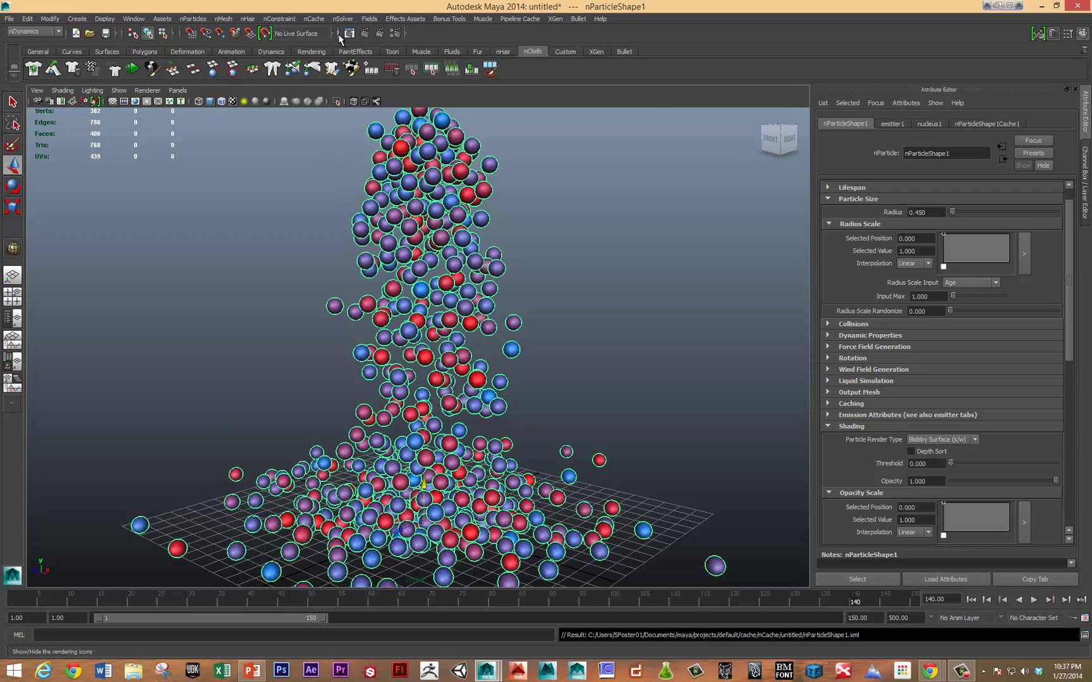
pyautogui.click(320, 19)
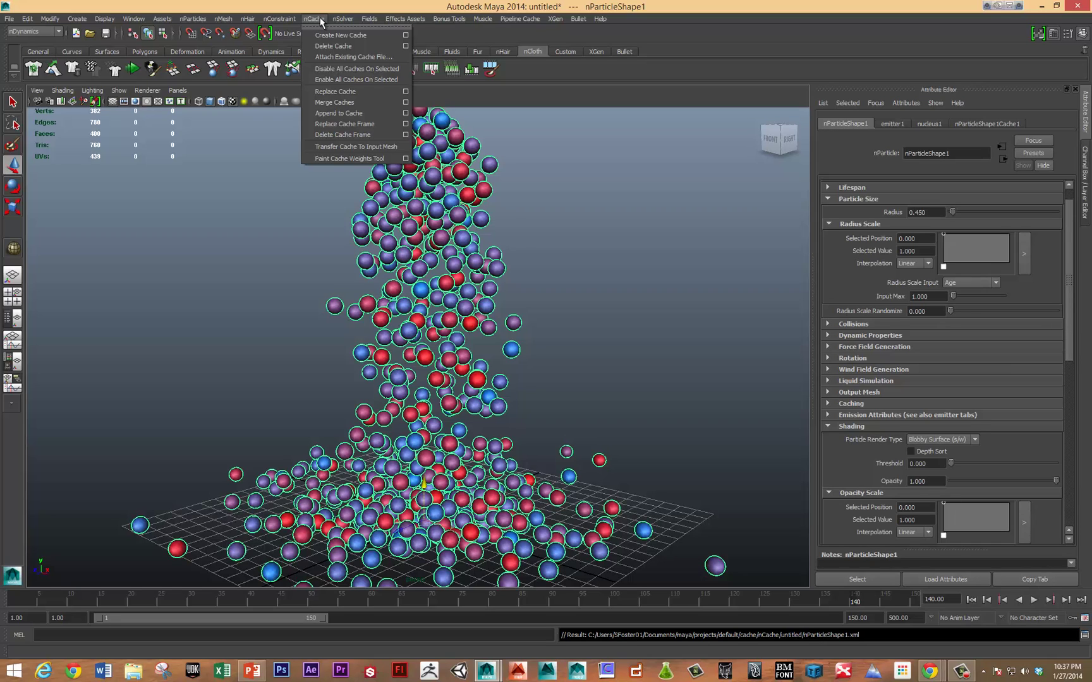
pyautogui.moveTo(337, 21)
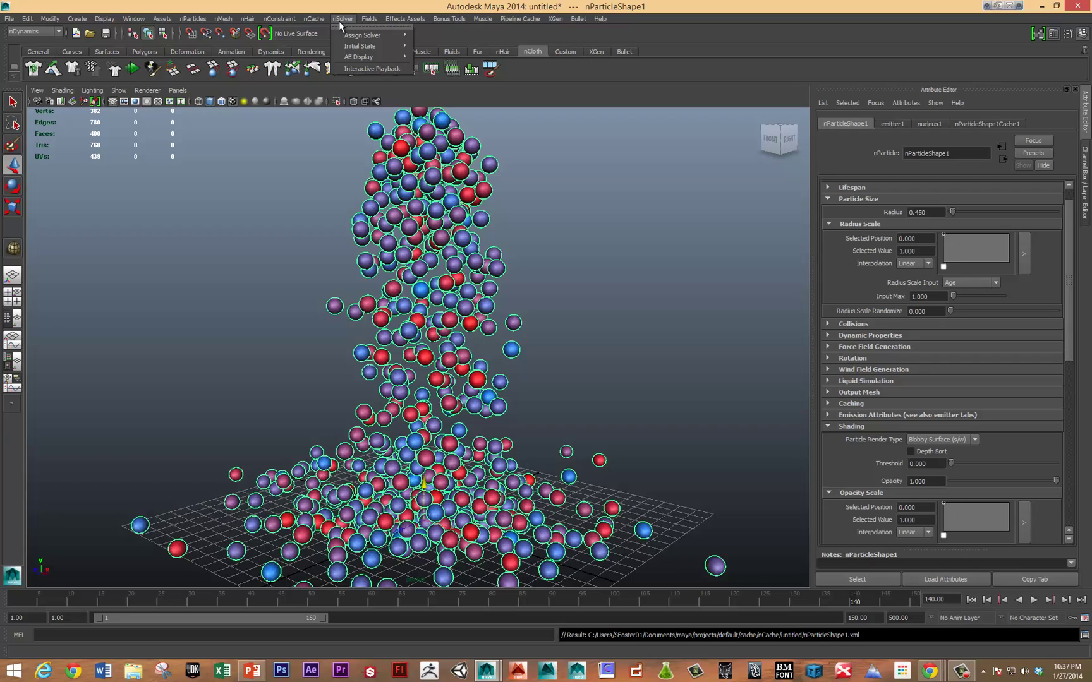
pyautogui.moveTo(343, 44)
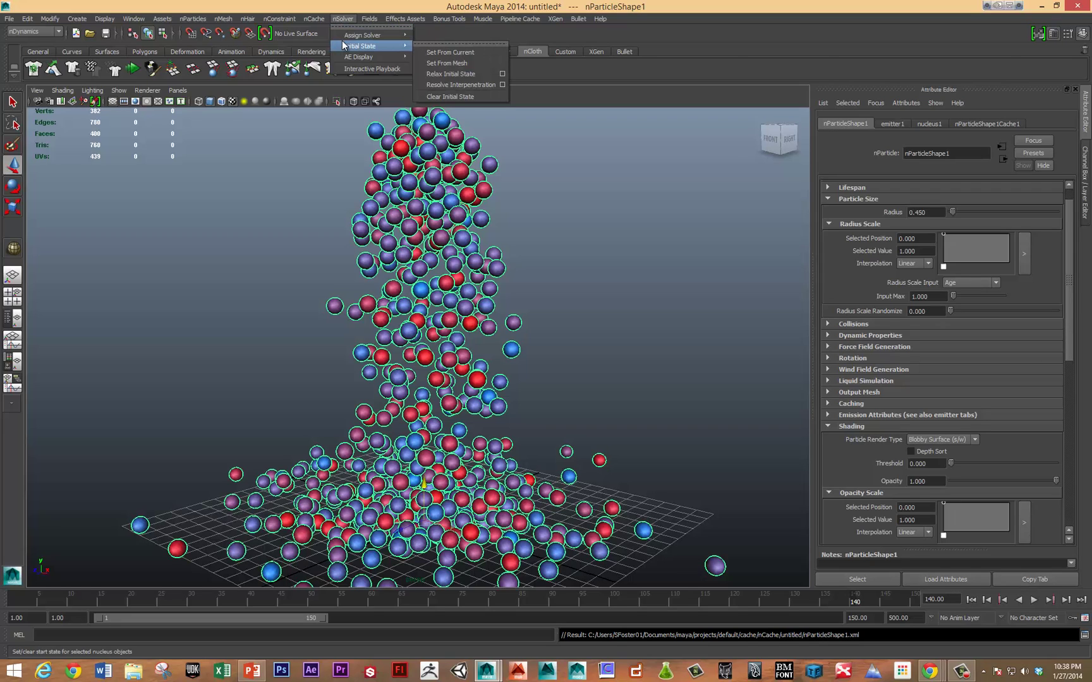
pyautogui.click(435, 54)
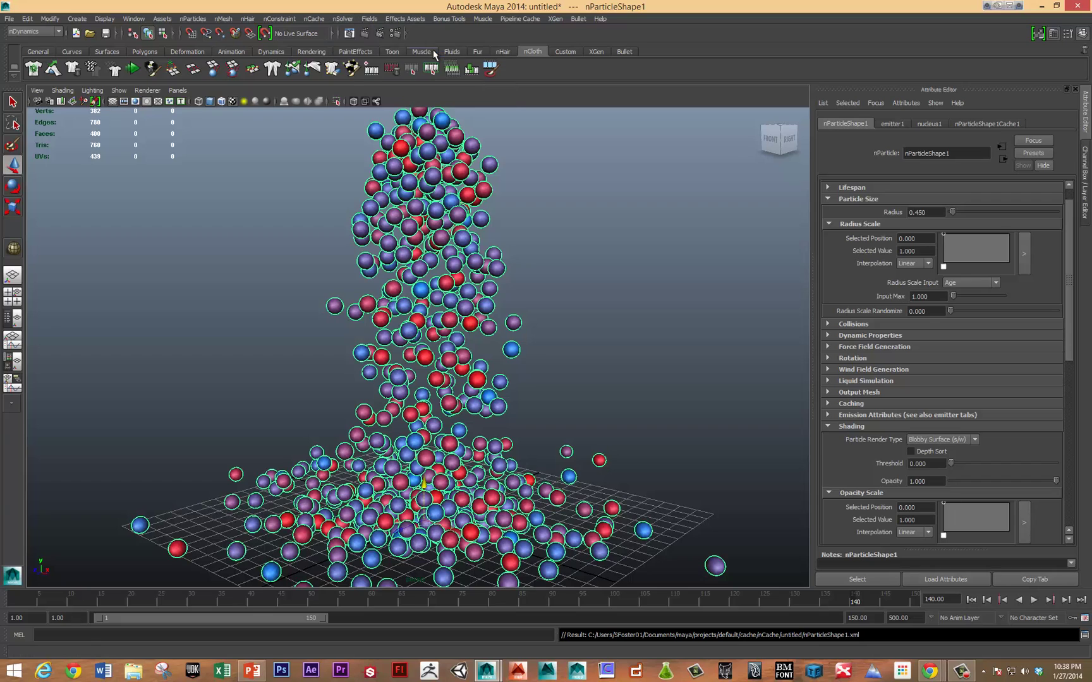
# Step: Replay the simulation from frame 1, then delete the nParticles' cache
pyautogui.click(26, 604)
pyautogui.hotkey('alt', 'v')
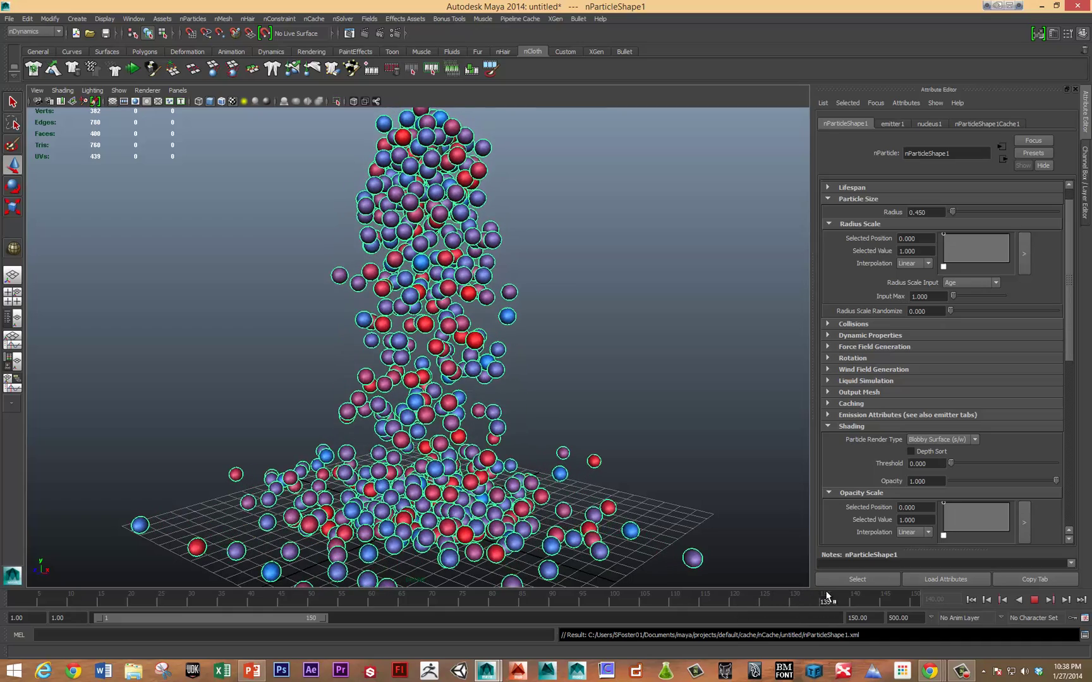
pyautogui.hotkey('alt', 'v')
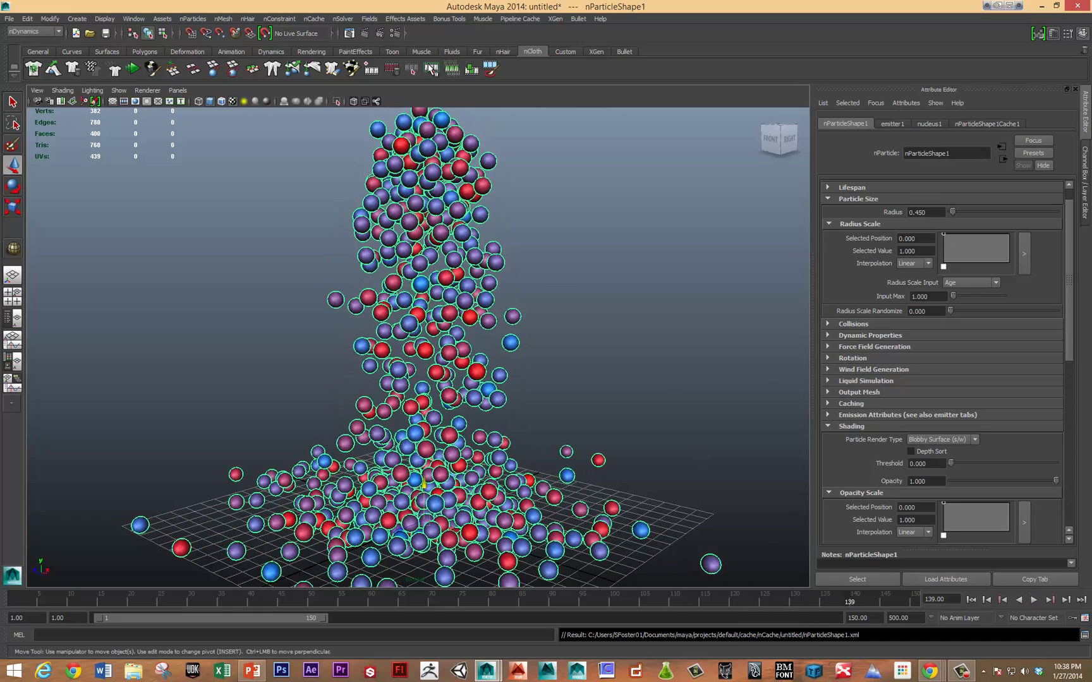
pyautogui.click(343, 18)
pyautogui.moveTo(314, 19)
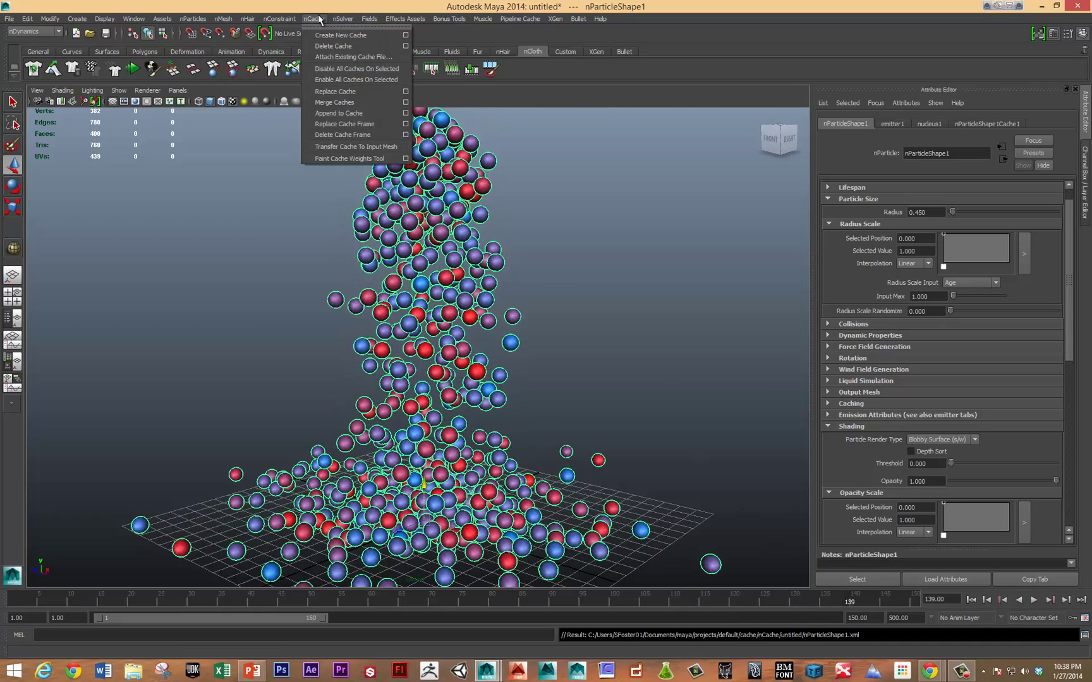
pyautogui.click(333, 44)
# Step: Replay the uncached simulation, scrub around frame 85-90, then stop and rewind to frame 1
pyautogui.hotkey('alt', 'v')
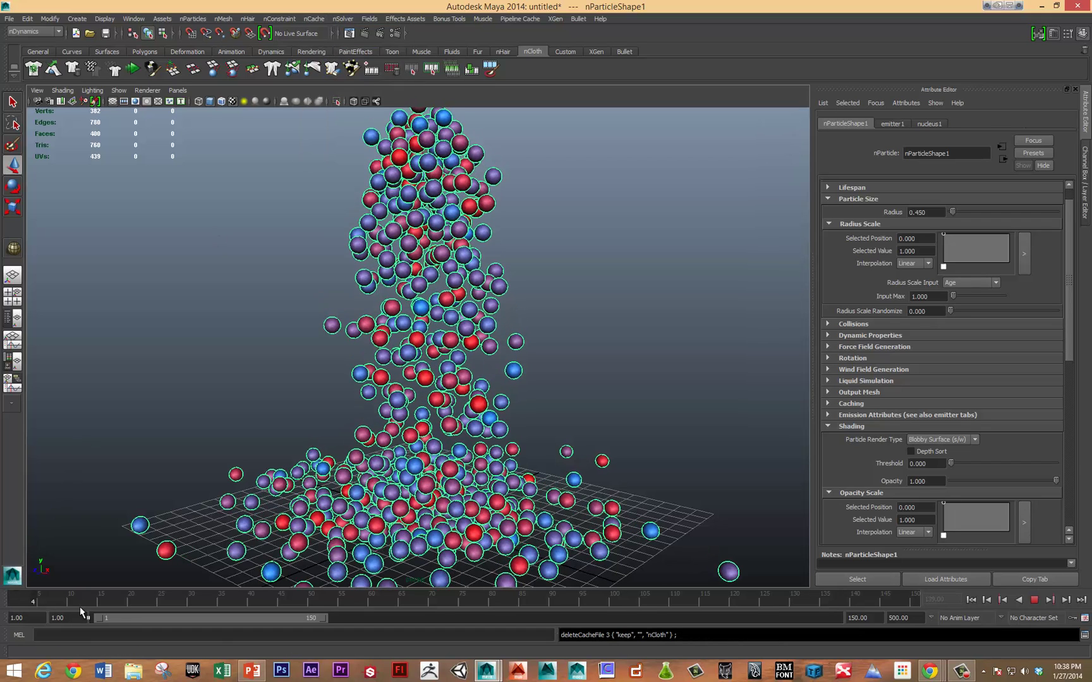
pyautogui.click(3, 602)
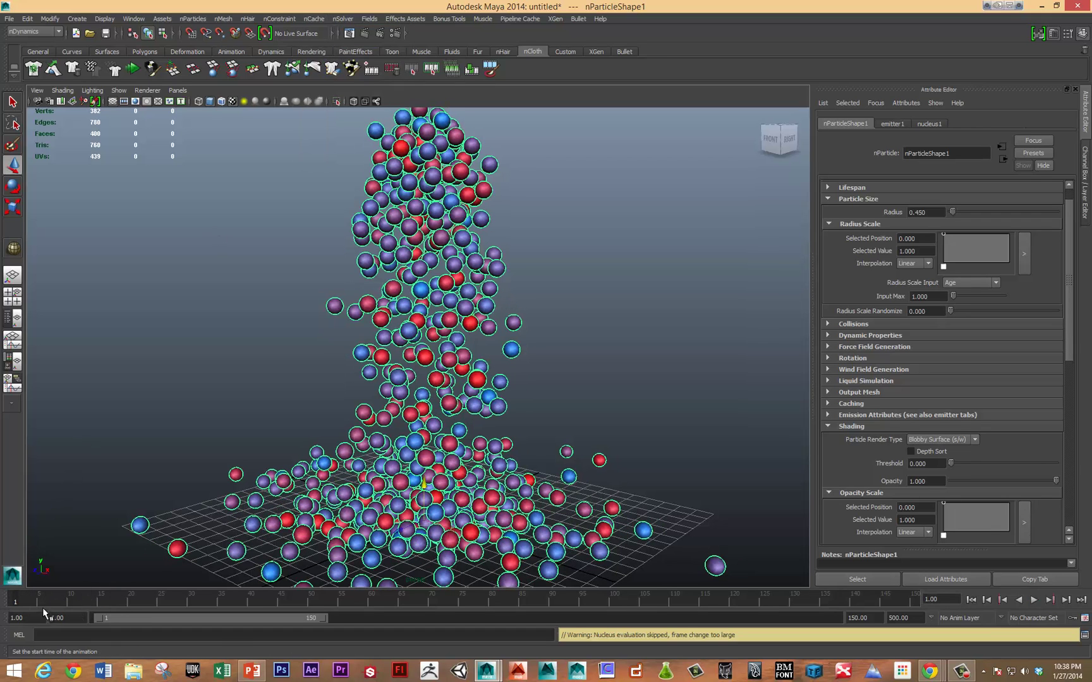
pyautogui.click(1034, 600)
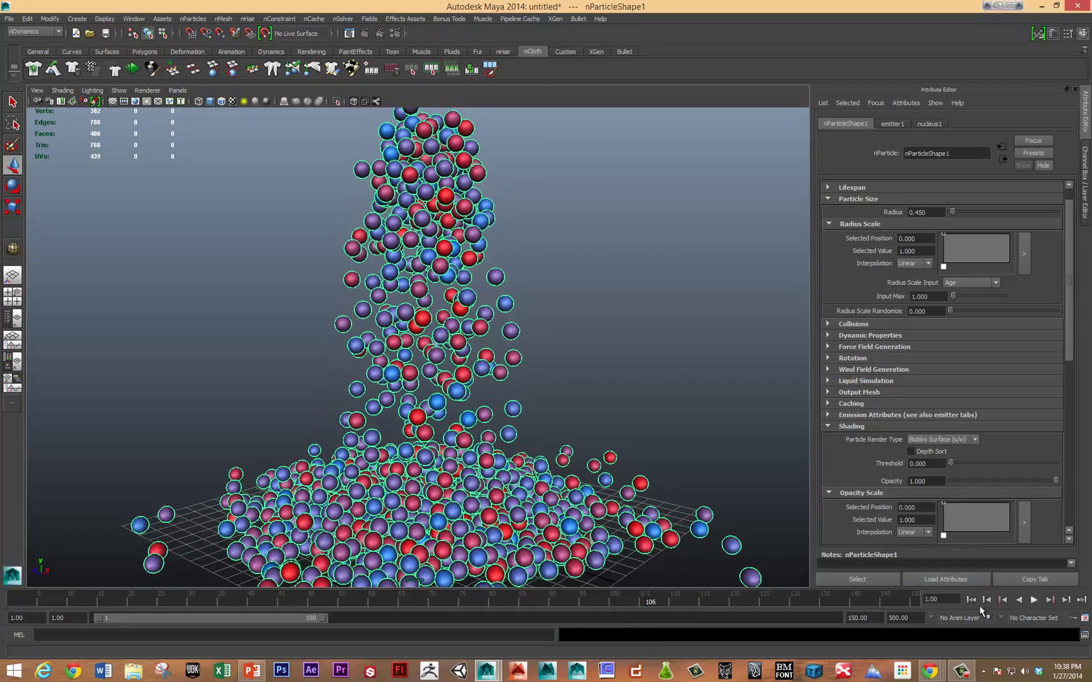
pyautogui.click(552, 596)
pyautogui.moveTo(552, 597); pyautogui.dragTo(532, 612)
pyautogui.press('Escape')
pyautogui.hotkey('alt', 'shift', 'v')
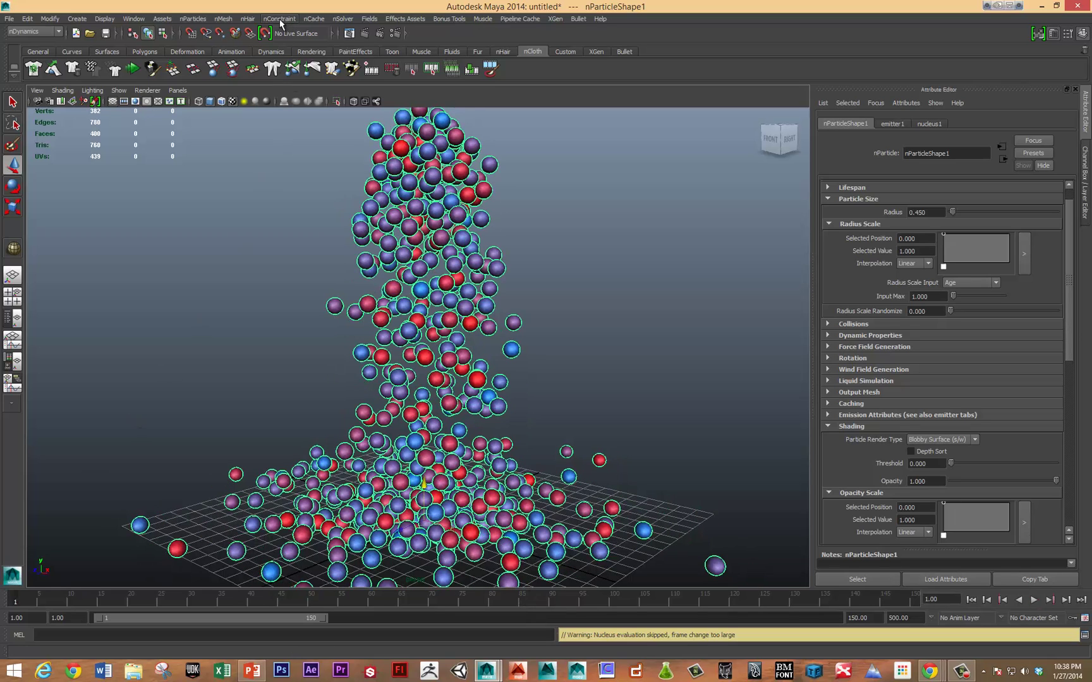
pyautogui.click(315, 20)
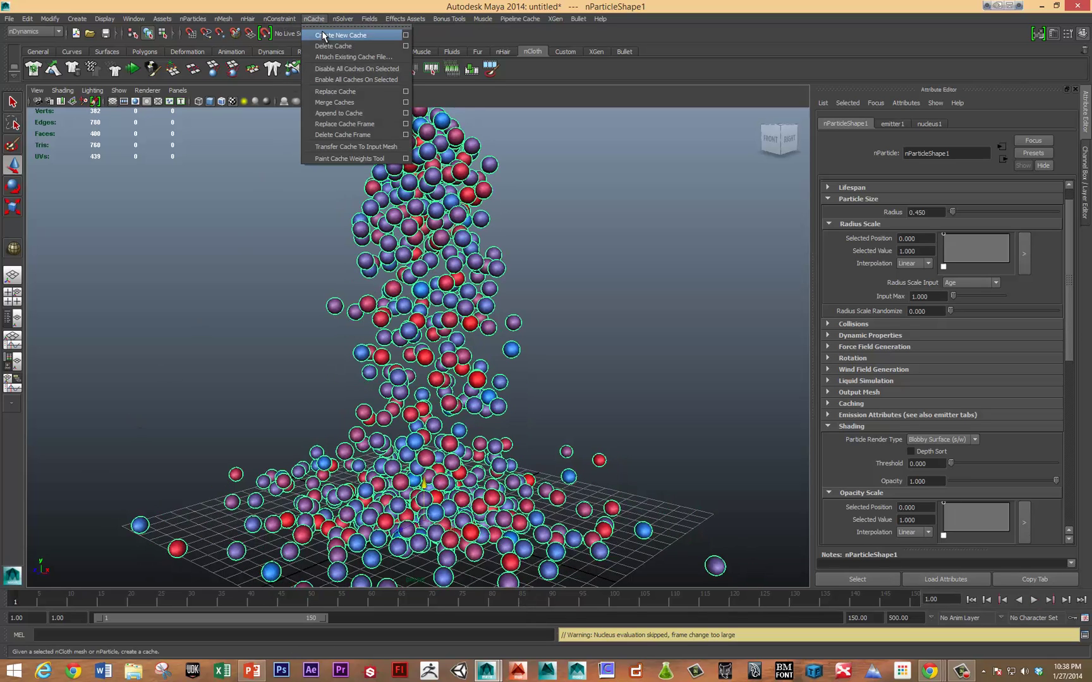
pyautogui.click(322, 35)
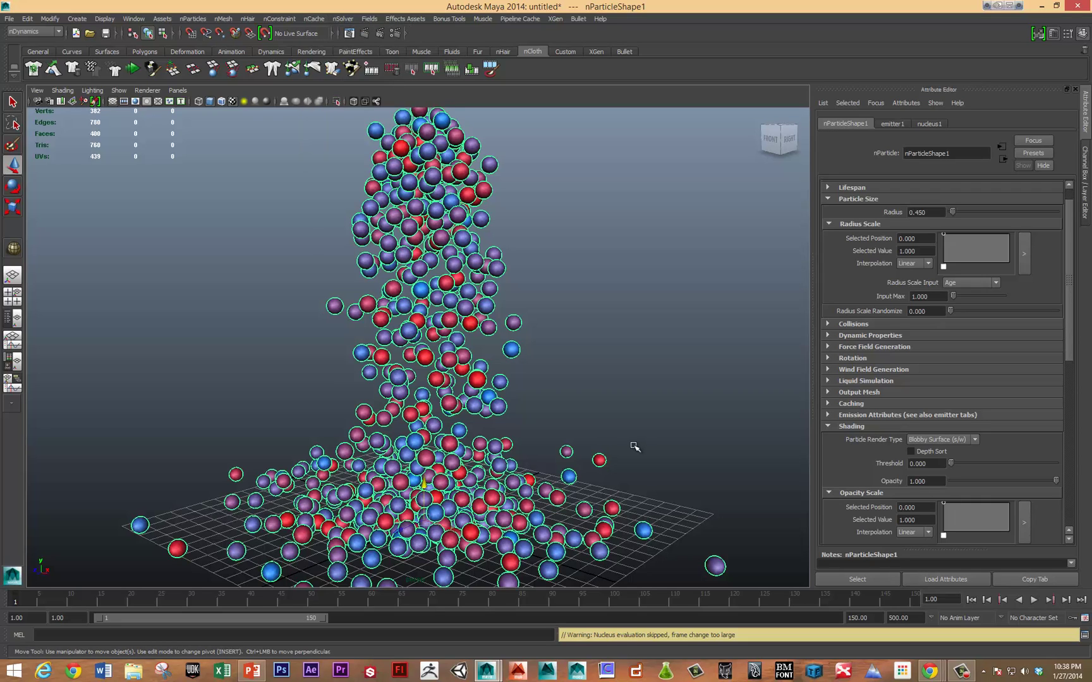